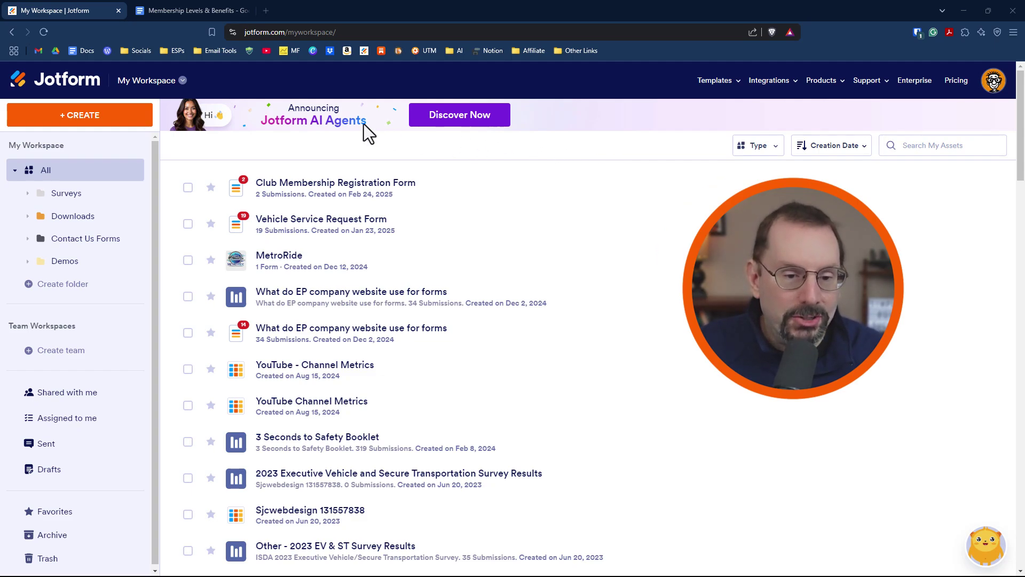
# Go to the AI Agents page and start creating a new agent.
pyautogui.click(156, 88)
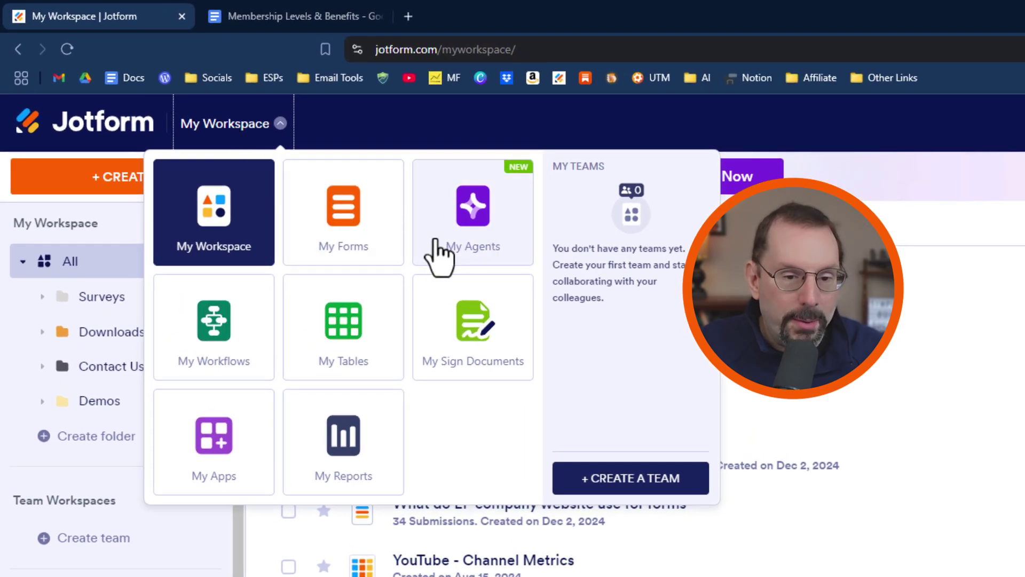
pyautogui.click(472, 219)
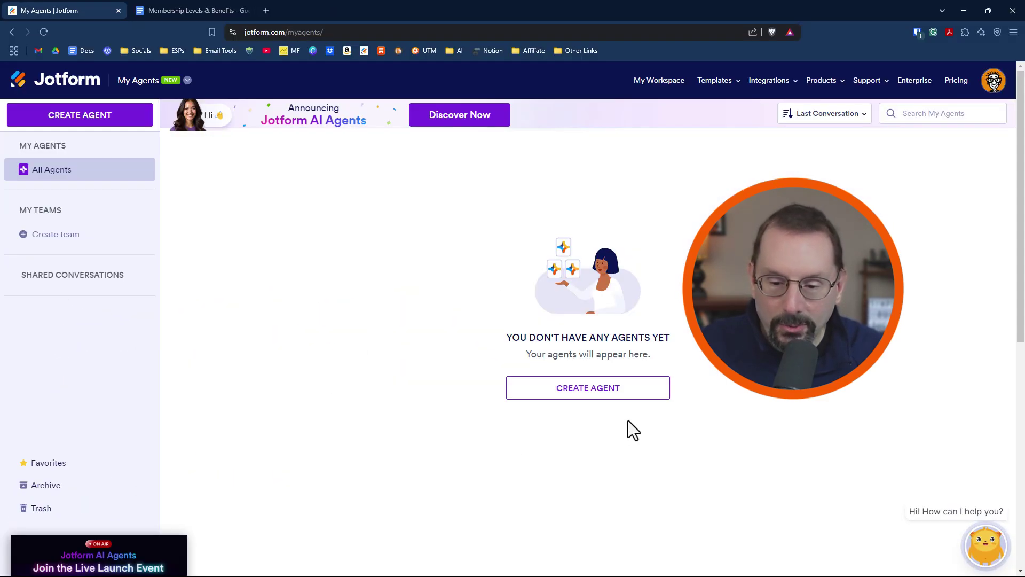
pyautogui.click(587, 398)
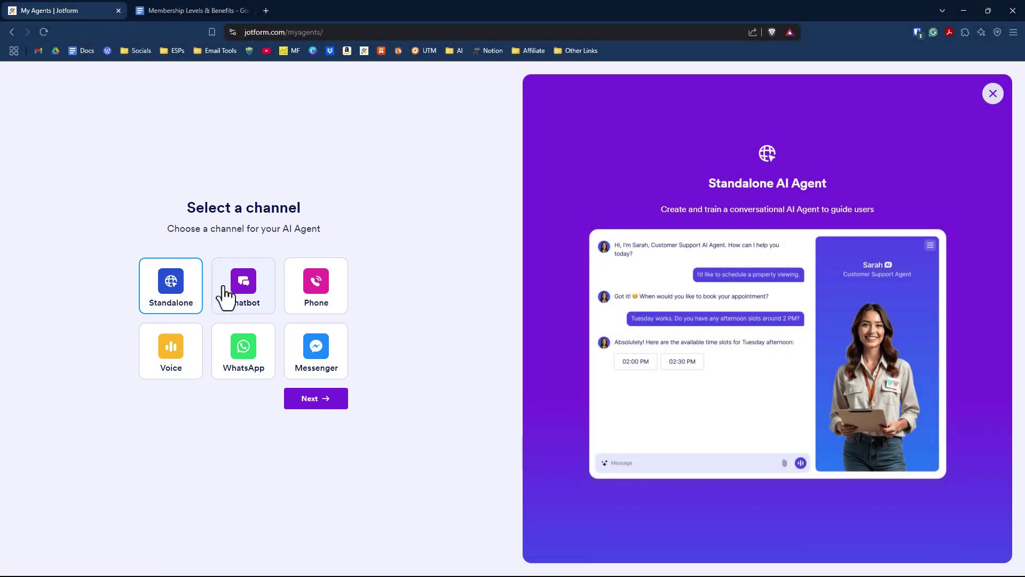
# Compare the Chatbot, Phone, Voice, WhatsApp and Messenger channels, then choose Standalone and continue.
pyautogui.click(251, 294)
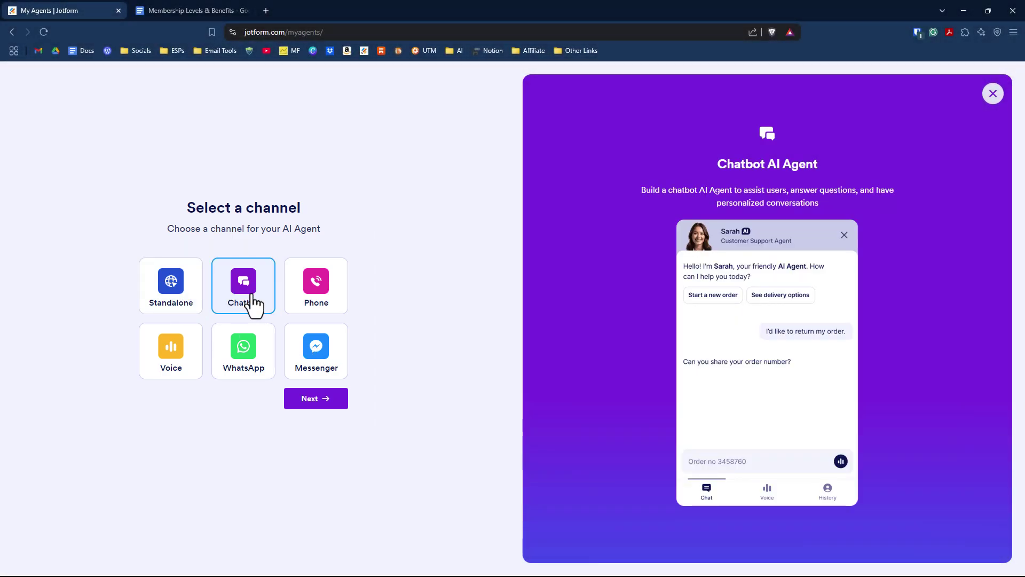
pyautogui.click(323, 303)
pyautogui.click(169, 353)
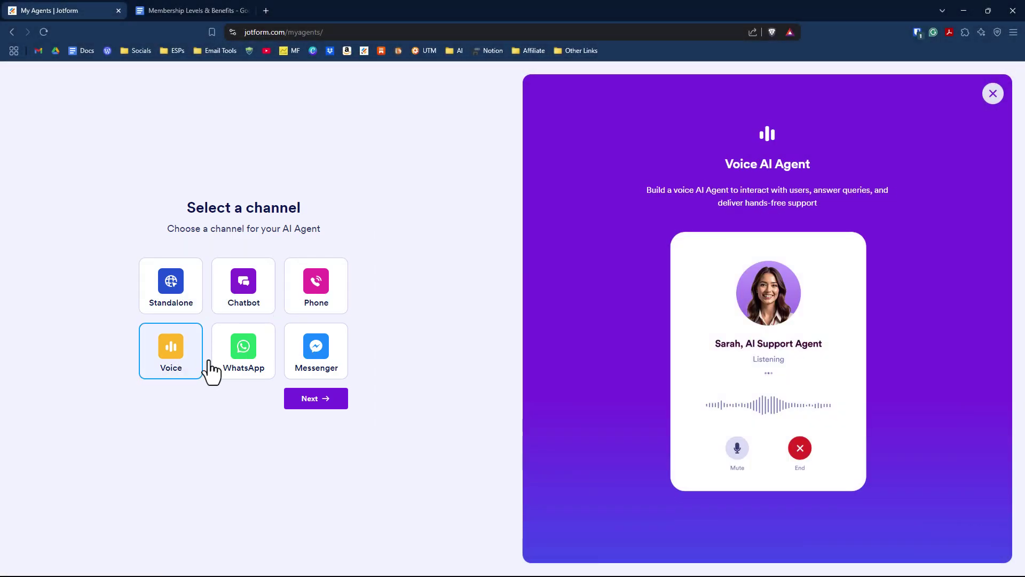
pyautogui.click(257, 363)
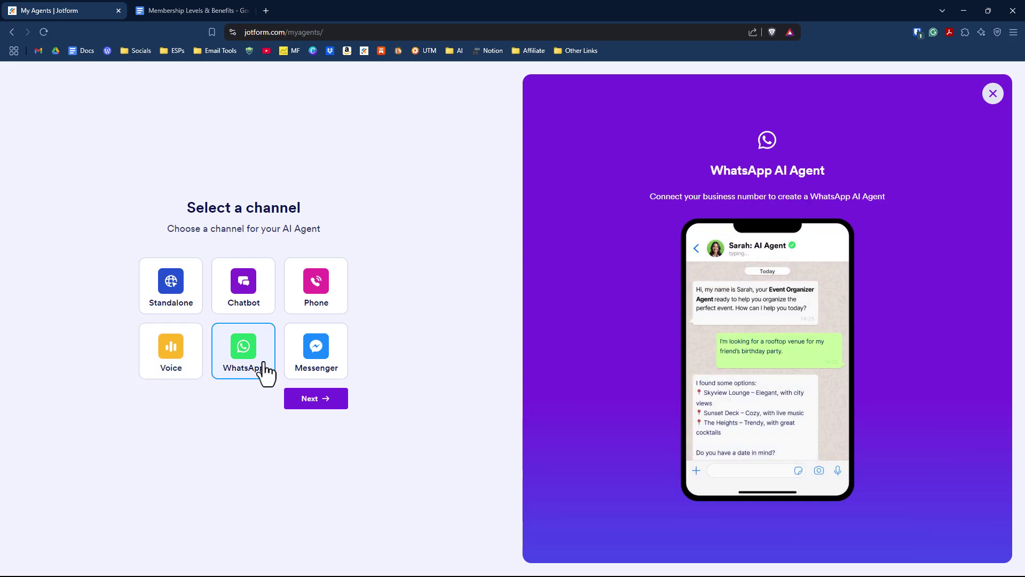
pyautogui.click(329, 373)
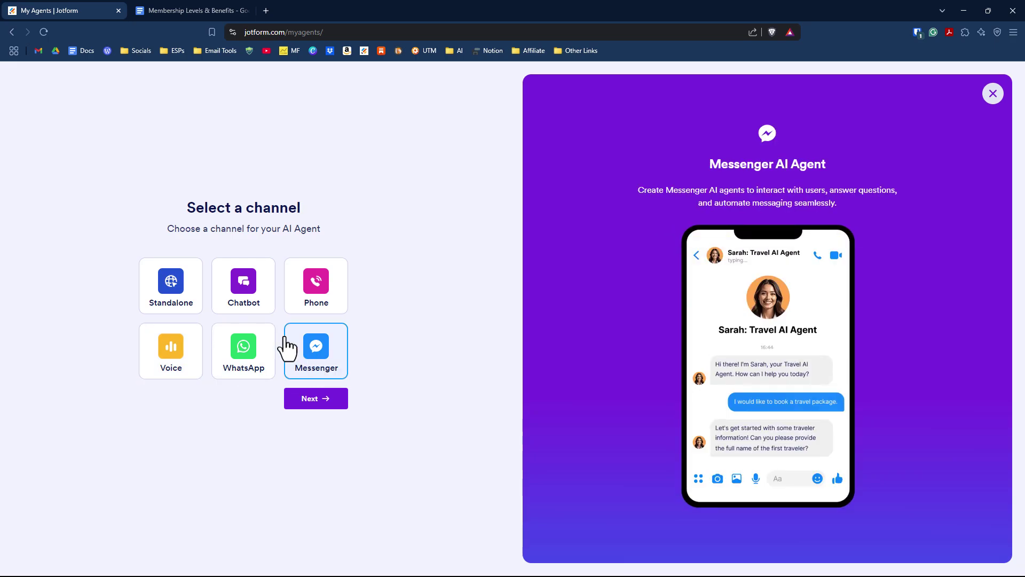
pyautogui.click(195, 290)
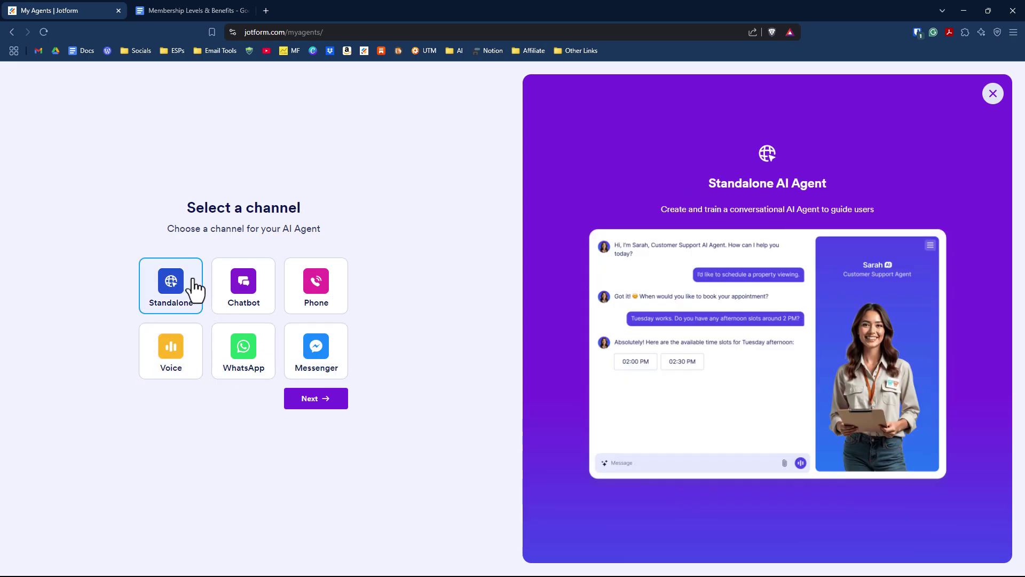
pyautogui.click(326, 401)
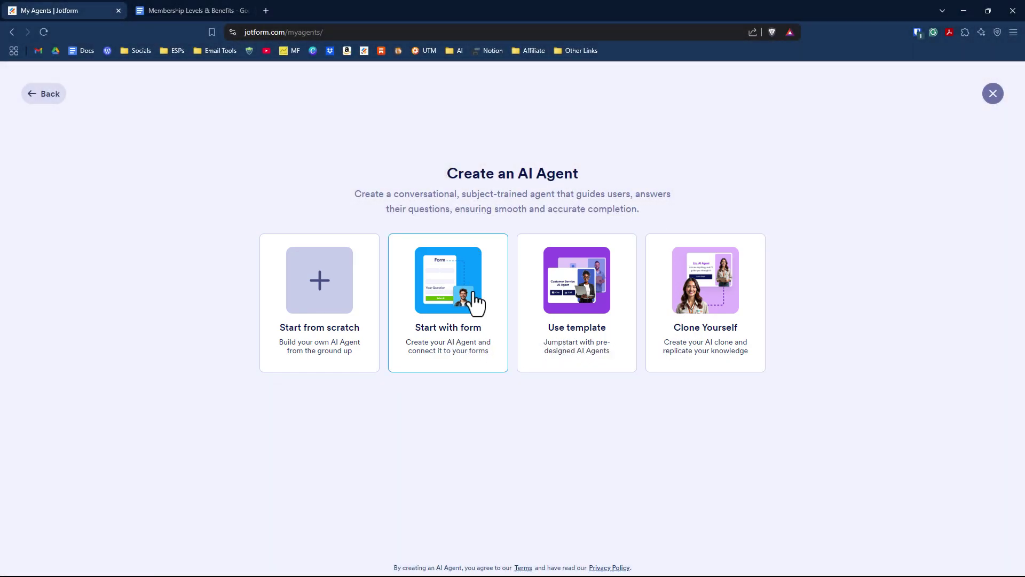
# Build the agent from a form, connecting the Club Membership Registration Form.
pyautogui.click(458, 335)
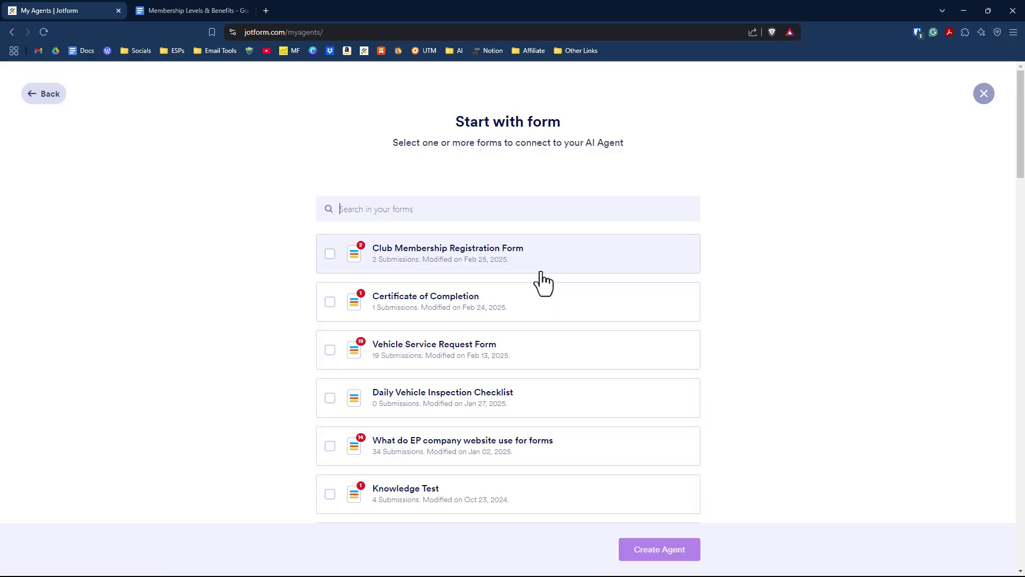
pyautogui.click(330, 253)
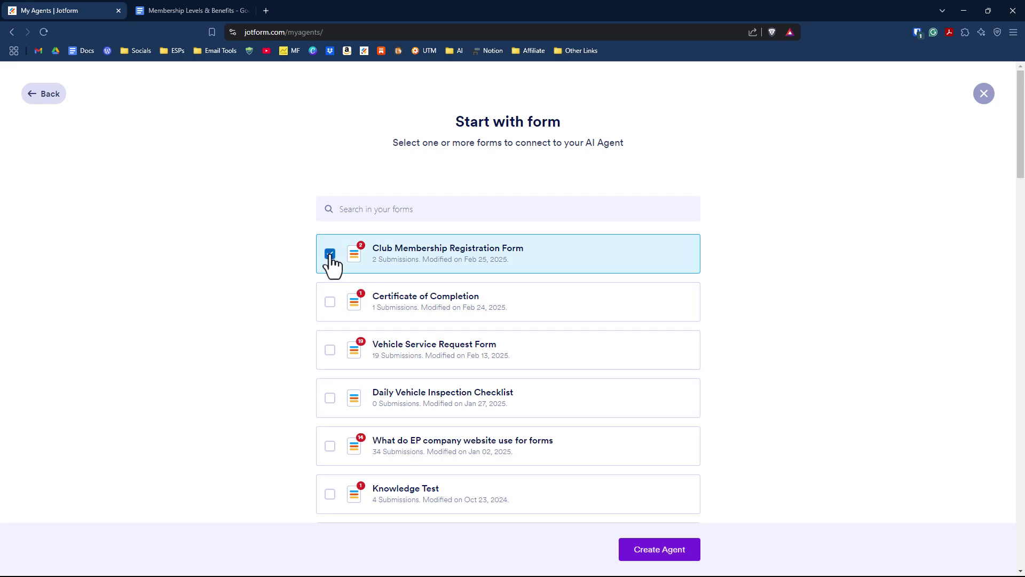
# Create the Clara: Membership Assistant agent and preview it as a chatbot and voice agent.
pyautogui.click(678, 555)
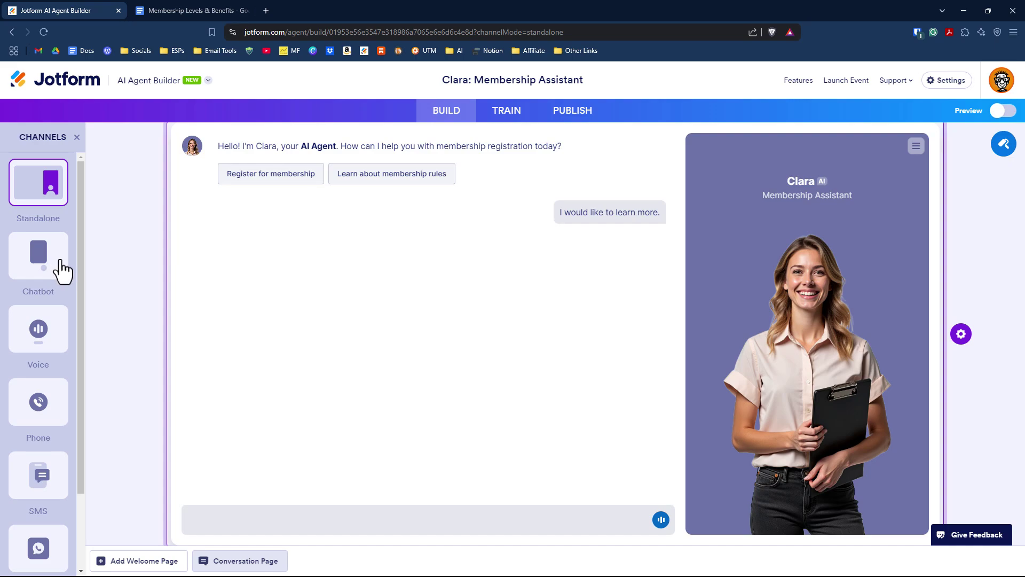
pyautogui.click(61, 269)
pyautogui.click(52, 334)
# Browse the avatar Gallery, Generate and Upload options in Designer.
pyautogui.click(1003, 147)
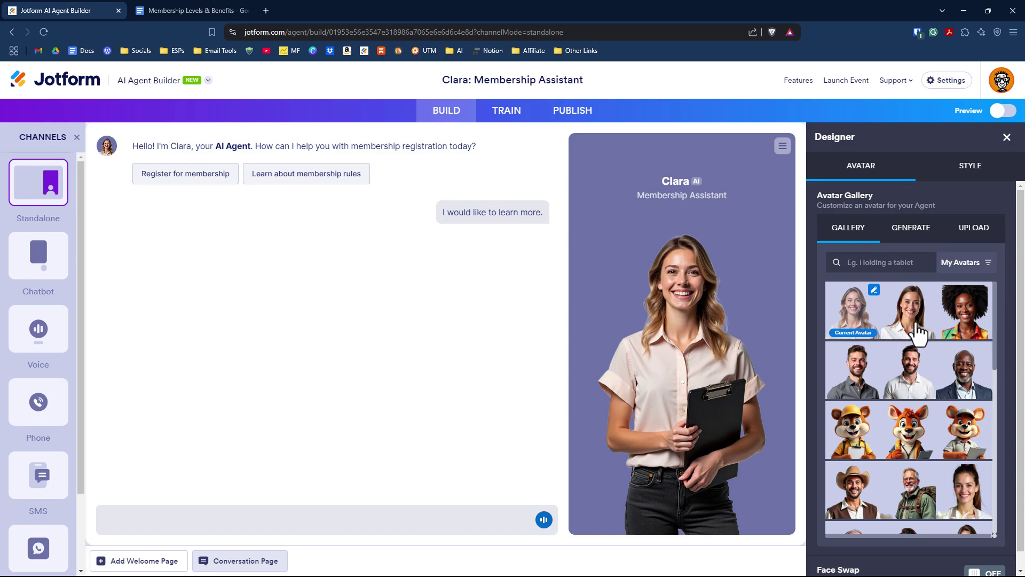
pyautogui.scroll(-5, 904, 361)
pyautogui.scroll(-4, 904, 361)
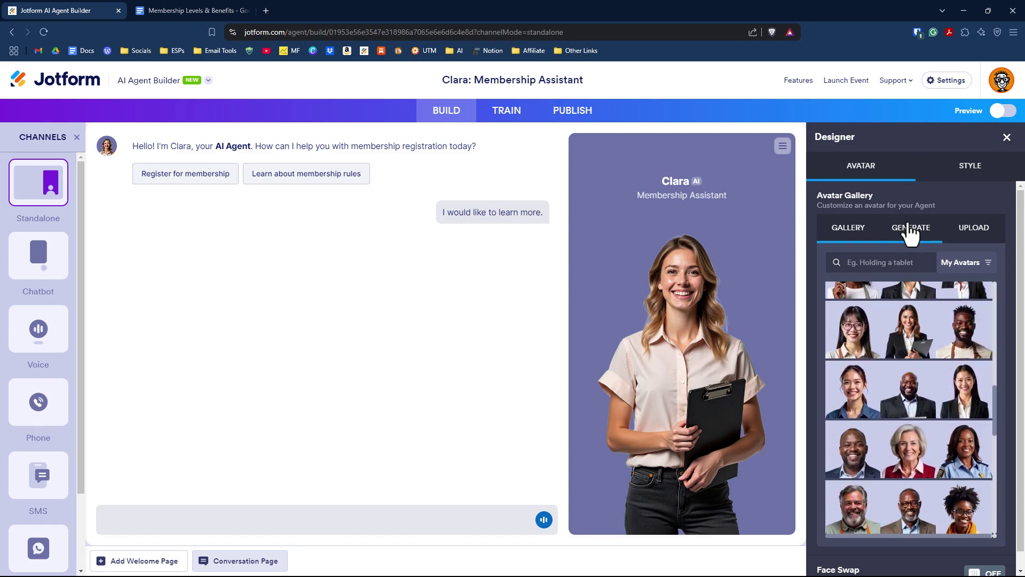
pyautogui.click(911, 229)
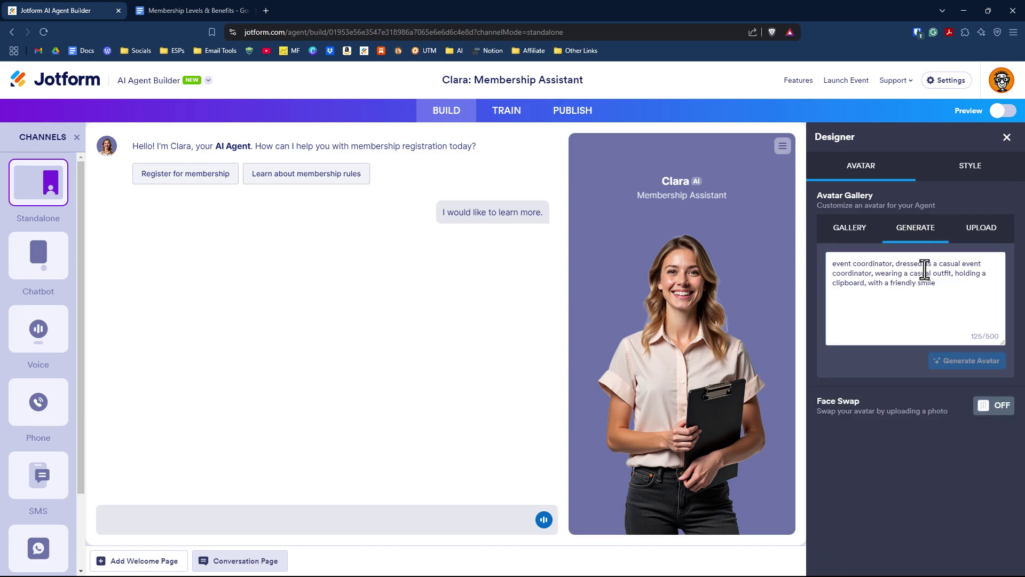
pyautogui.click(980, 231)
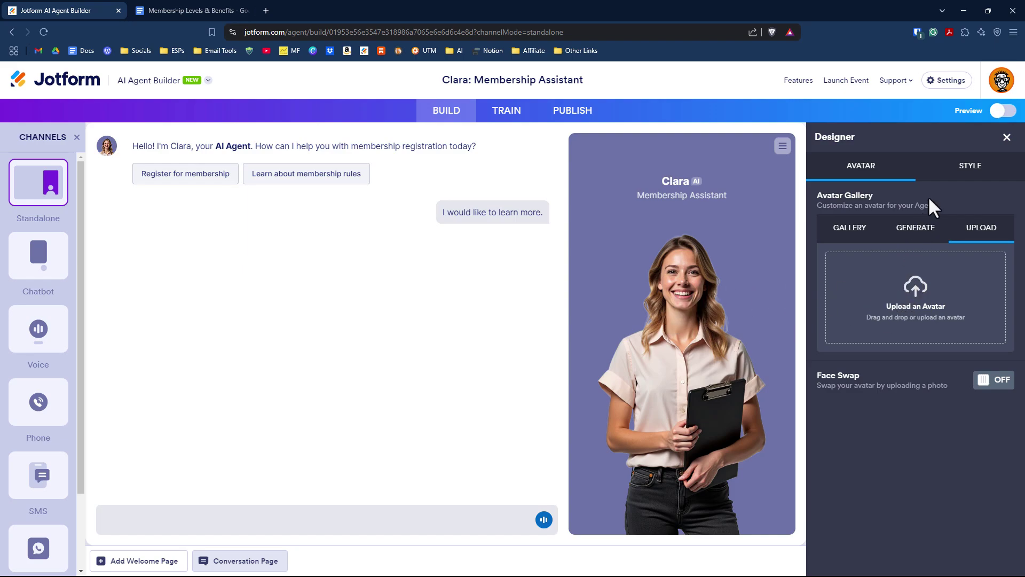
# Try the teal and dark green schemes in Style, then apply the blue scheme (#0F53B4 / #06367E).
pyautogui.click(976, 180)
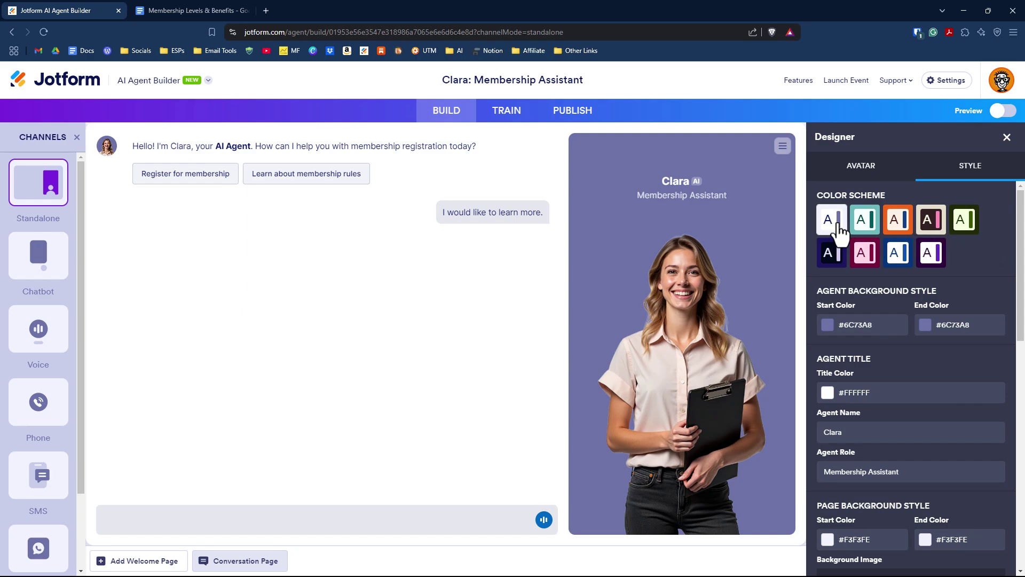
pyautogui.click(865, 224)
pyautogui.click(963, 219)
pyautogui.scroll(-1, 907, 299)
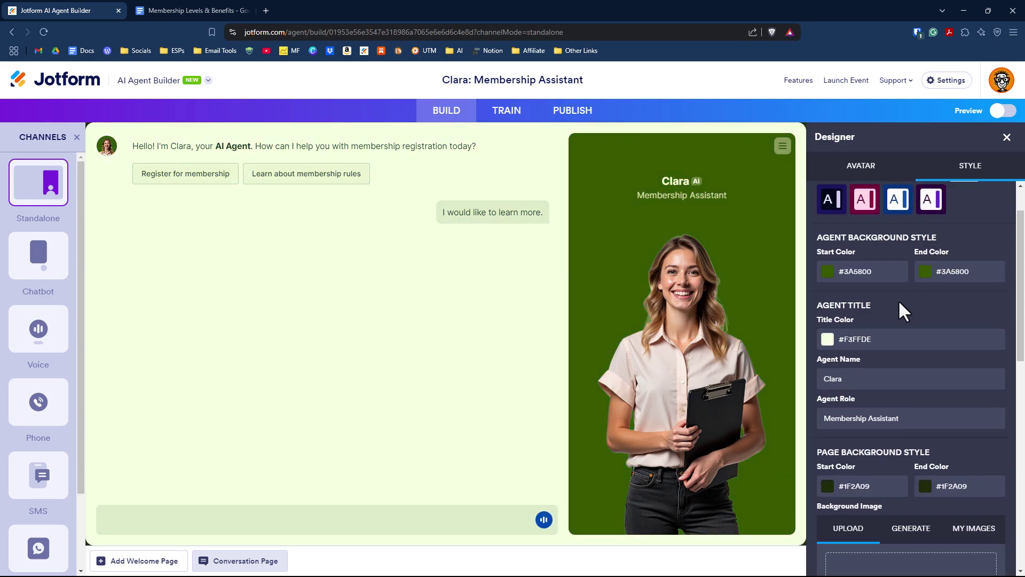
pyautogui.scroll(-1, 905, 310)
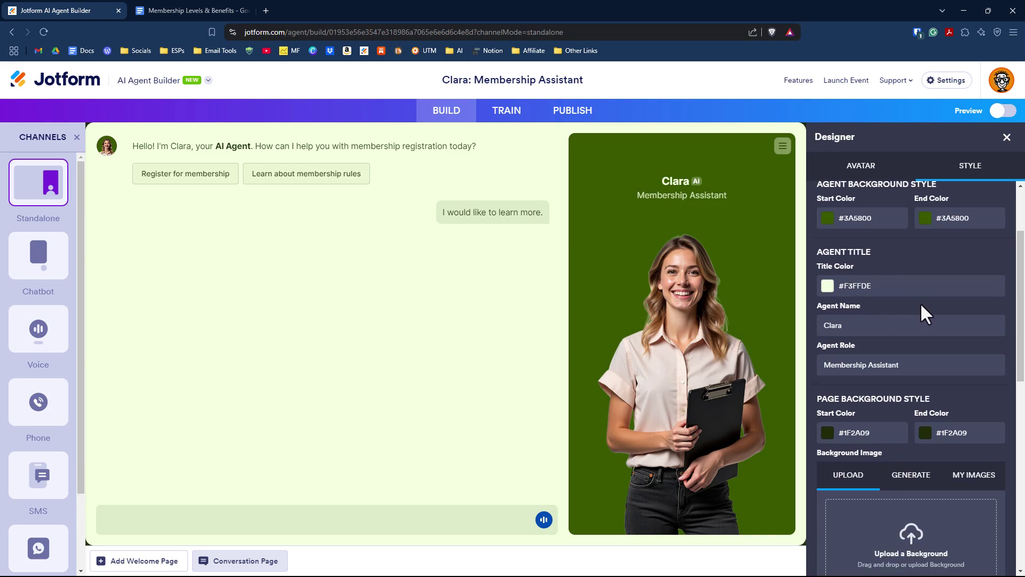
pyautogui.scroll(-2, 922, 314)
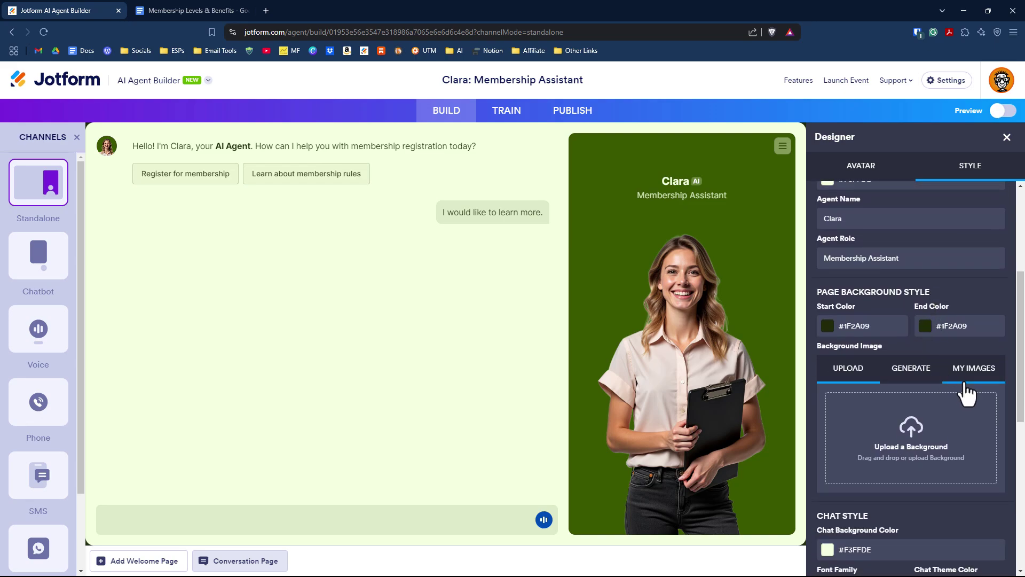
pyautogui.scroll(-3, 966, 394)
pyautogui.scroll(-2, 910, 359)
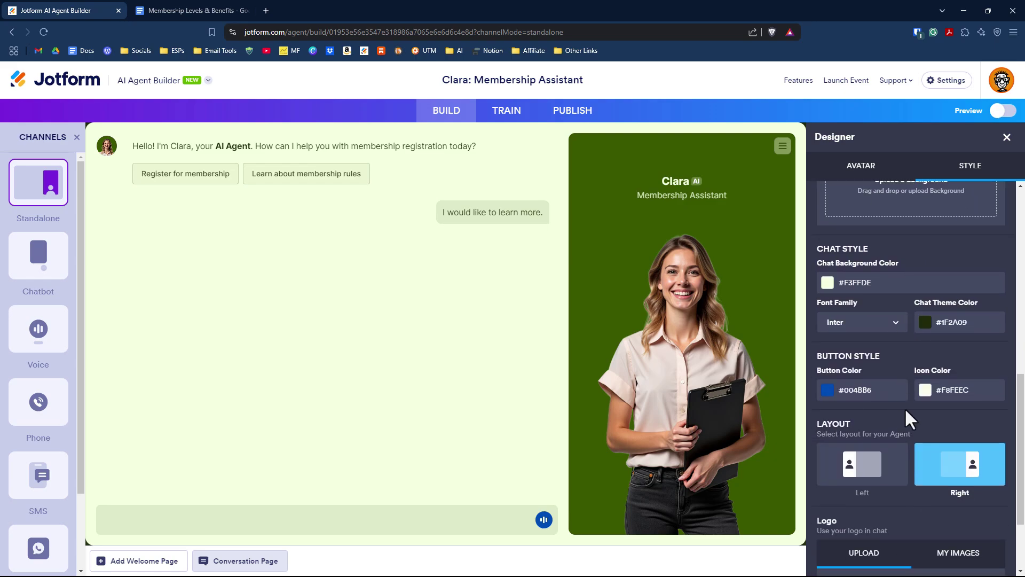
pyautogui.scroll(-1, 909, 417)
pyautogui.scroll(7, 911, 415)
pyautogui.scroll(3, 909, 414)
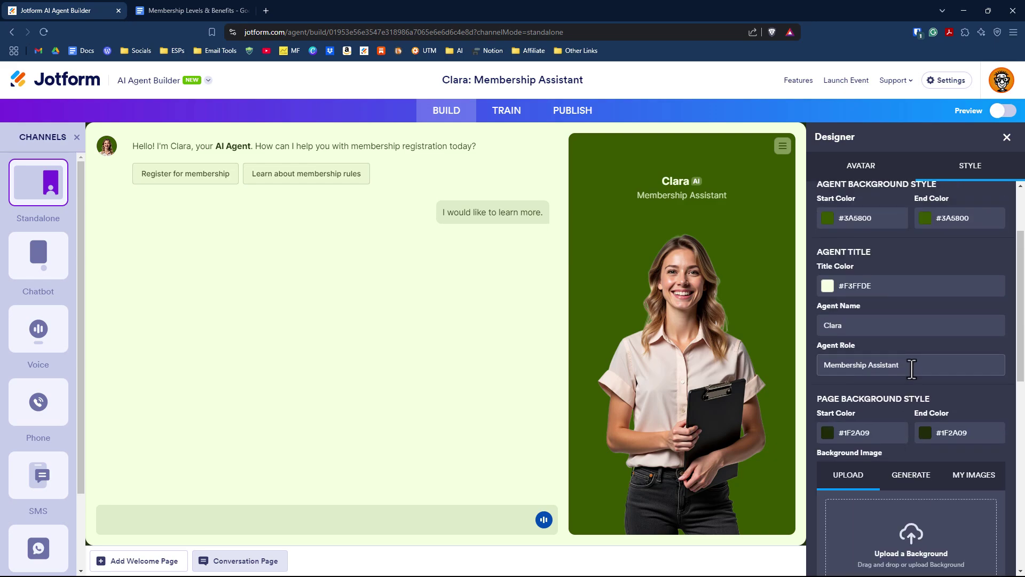
pyautogui.click(907, 259)
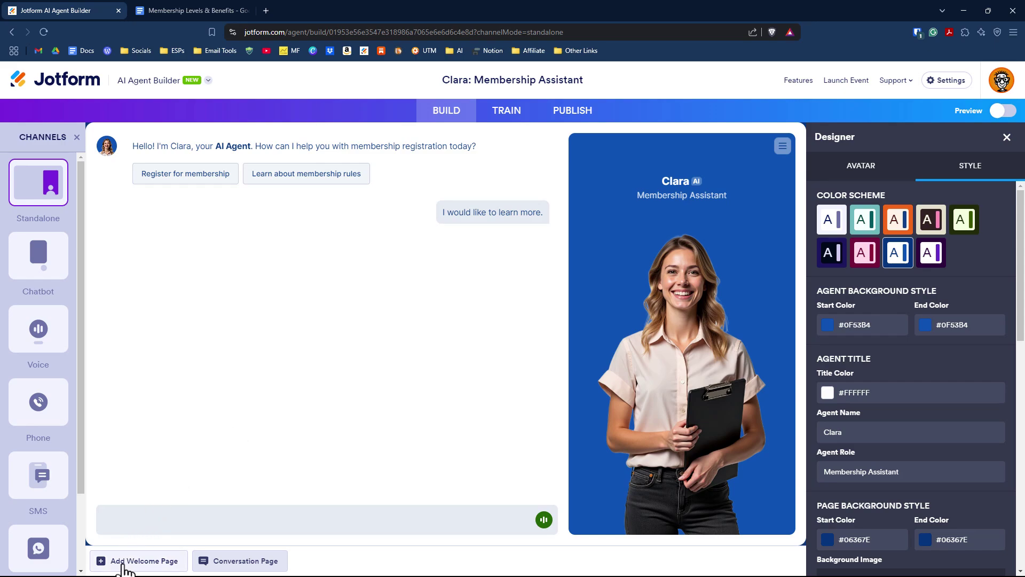
# Add a welcome page titled 'Club Membership Assistant' with the description 'Howdy!'.
pyautogui.click(245, 565)
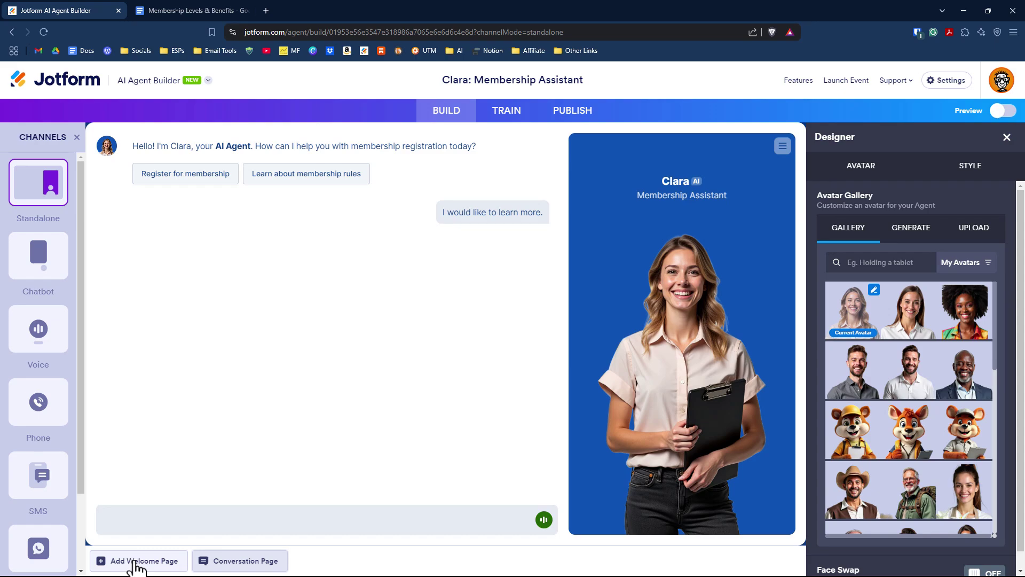
pyautogui.click(135, 563)
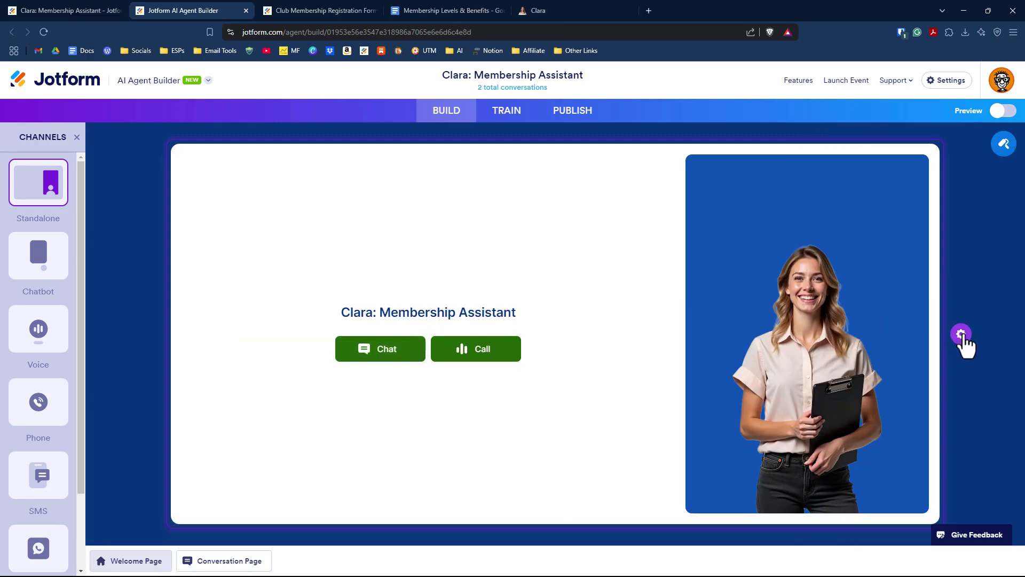
pyautogui.click(961, 335)
pyautogui.click(931, 256)
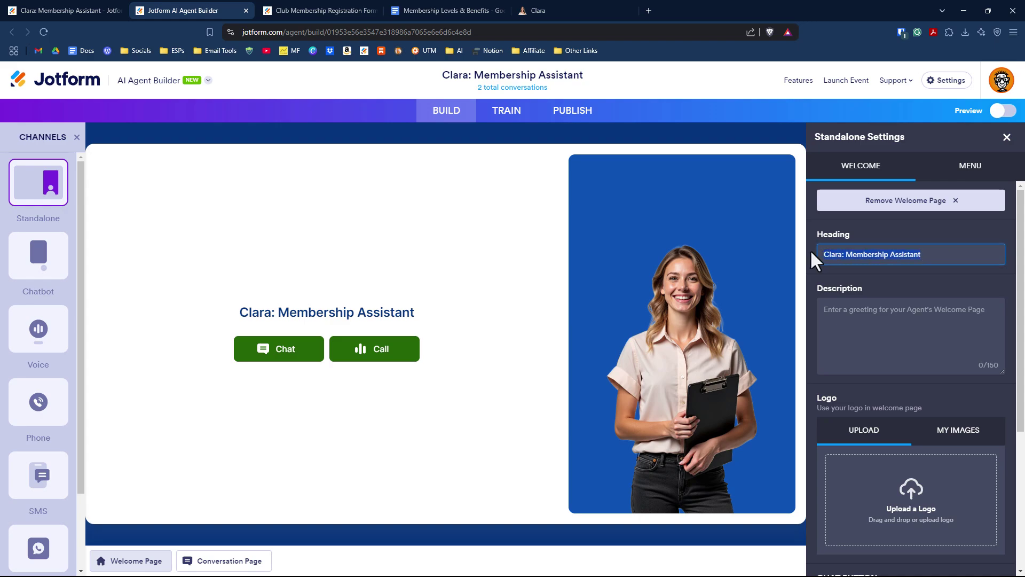
pyautogui.write('Club Mem')
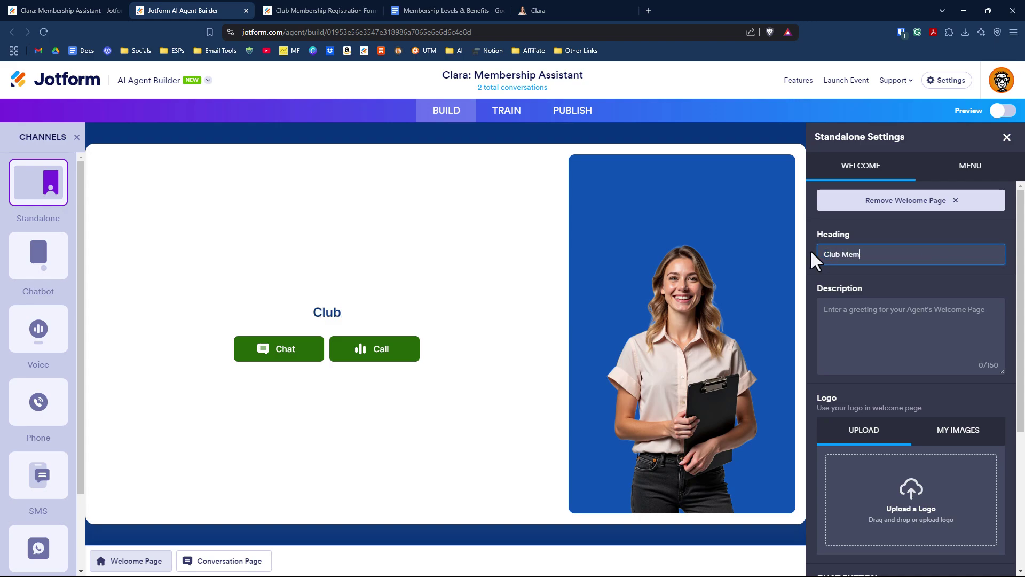
pyautogui.write('bership Assistant')
pyautogui.click(840, 311)
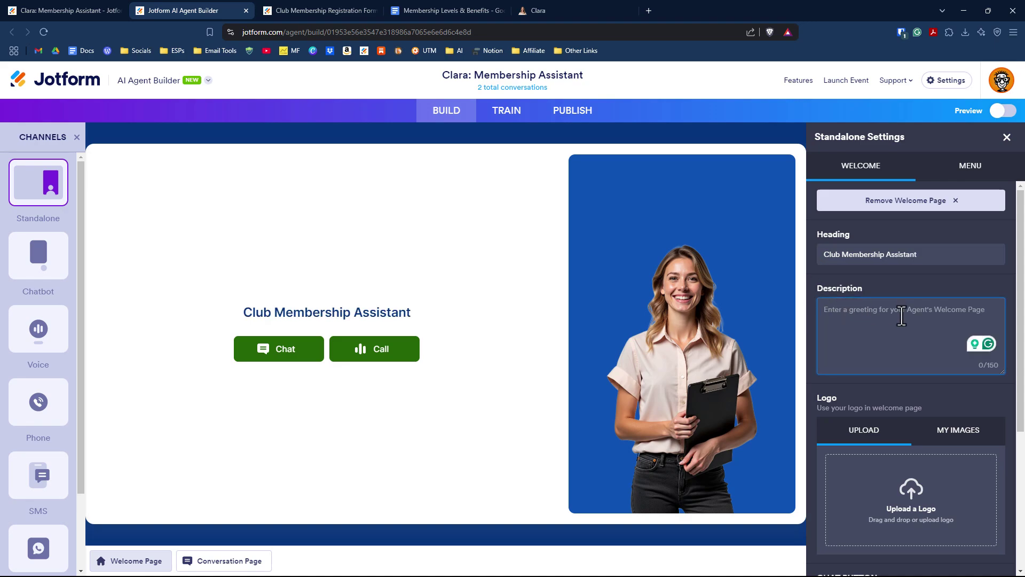
pyautogui.write('Howdy!')
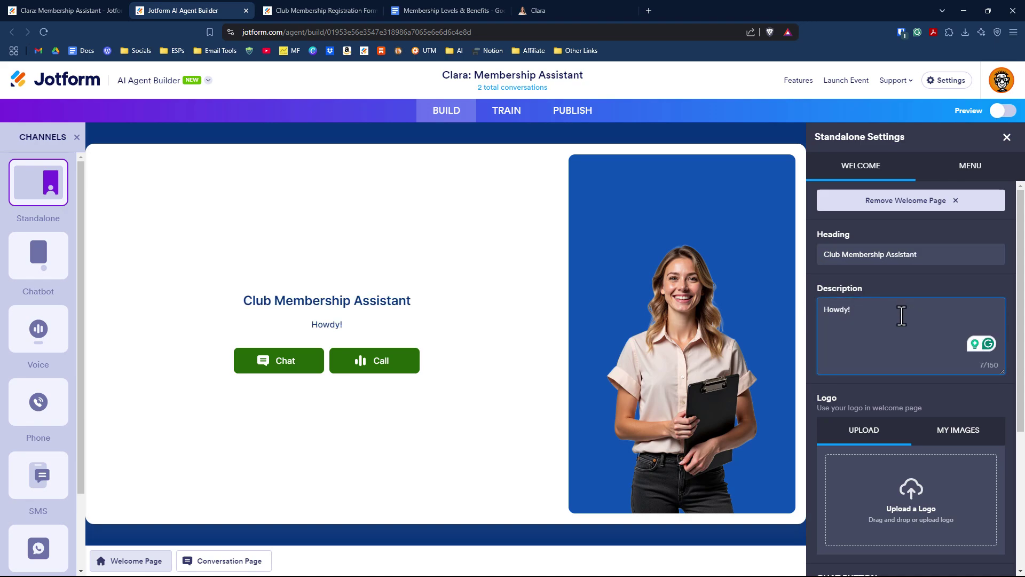
# Toggle Forms off and back on in the standalone menu settings.
pyautogui.click(972, 168)
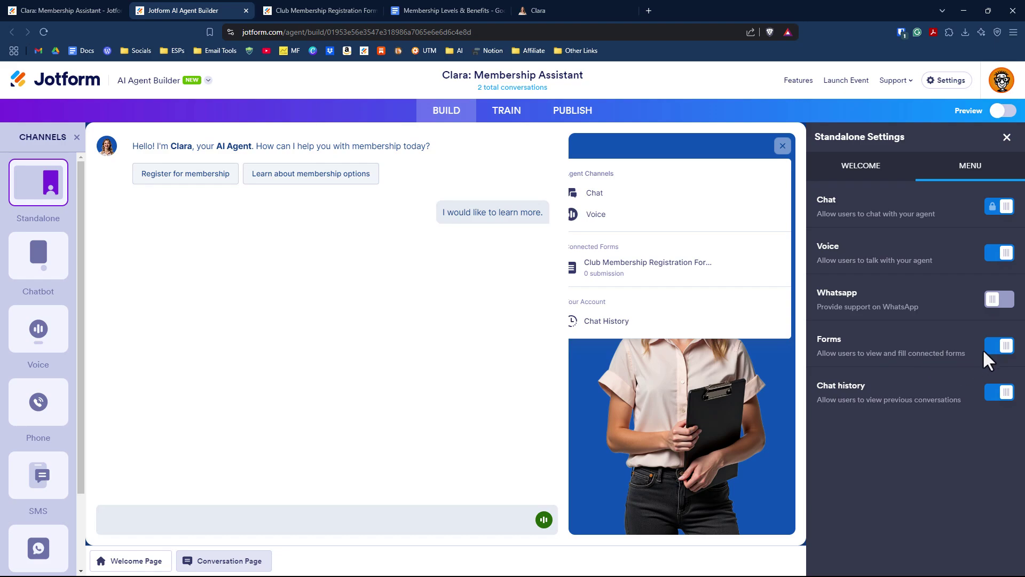
pyautogui.click(1001, 346)
pyautogui.click(1007, 347)
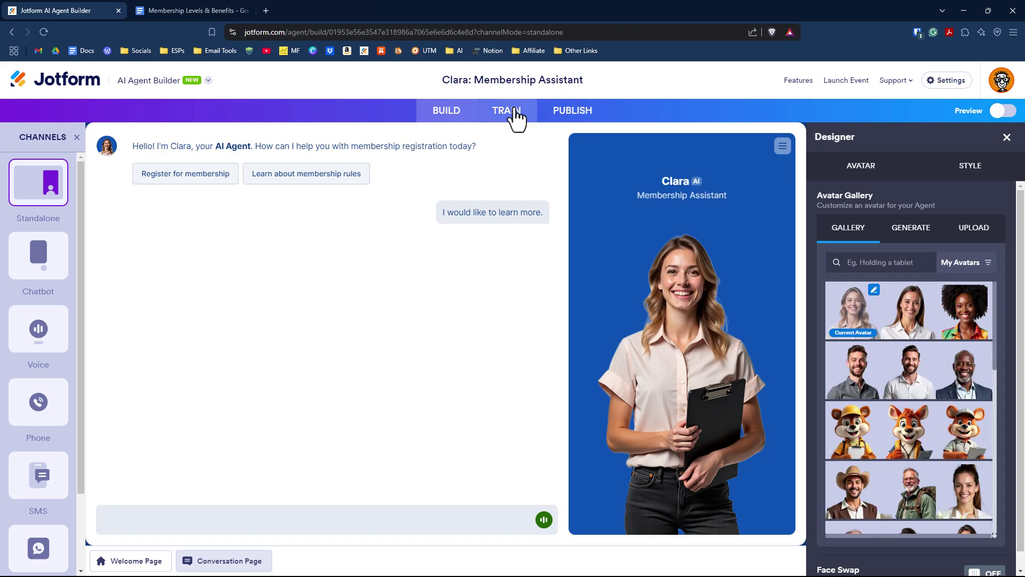
pyautogui.click(512, 112)
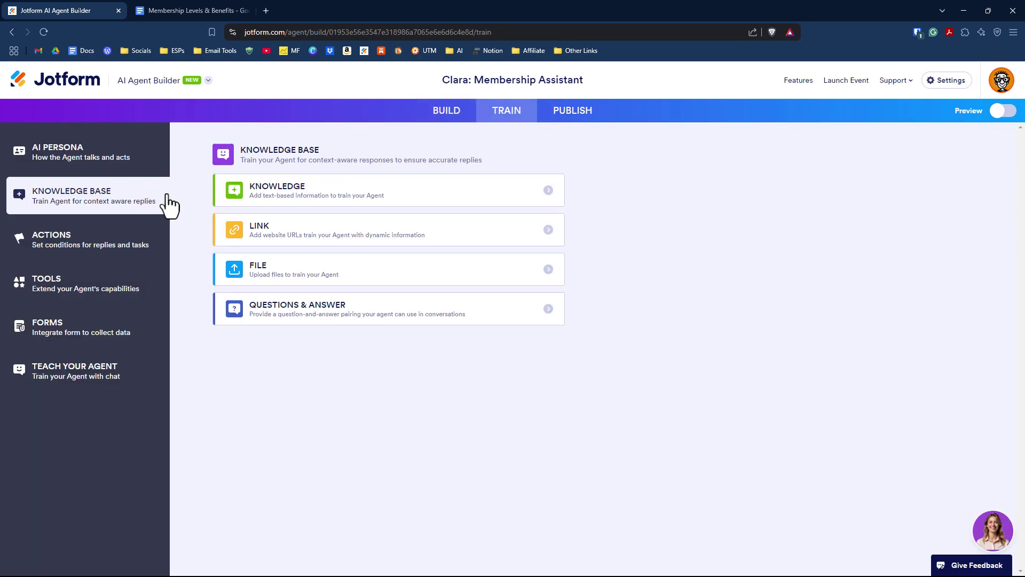
pyautogui.click(406, 193)
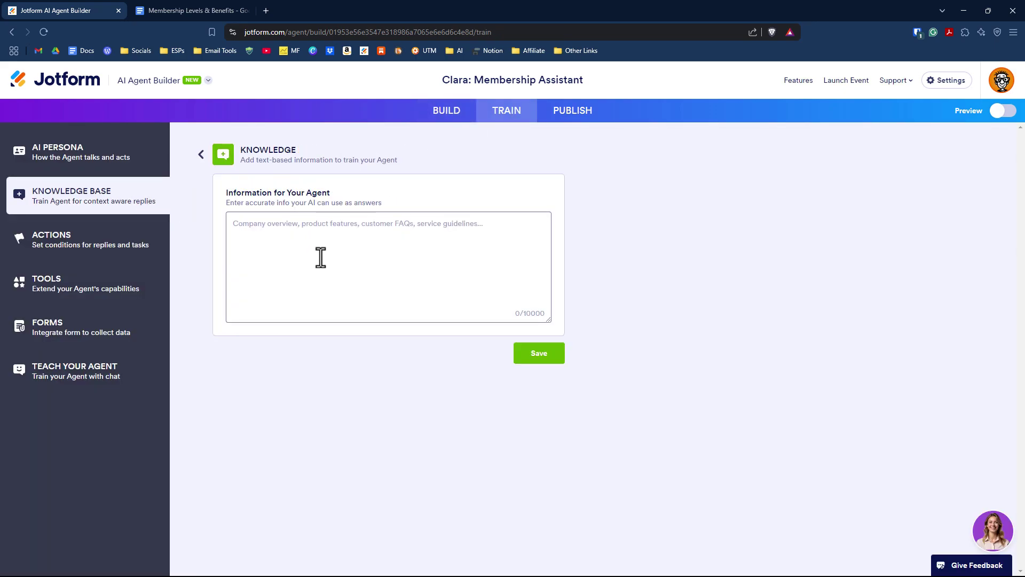
pyautogui.click(201, 155)
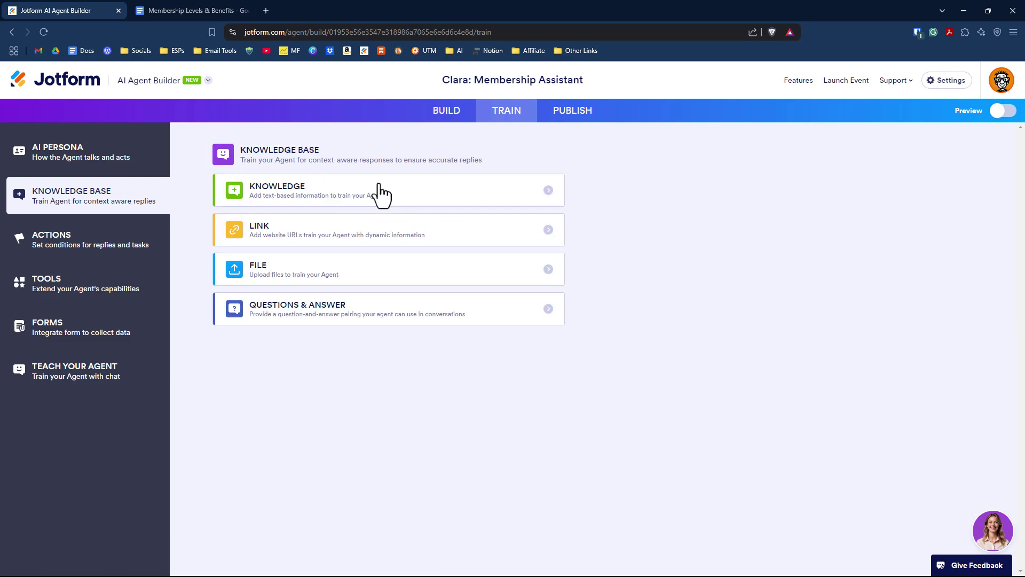
pyautogui.click(547, 236)
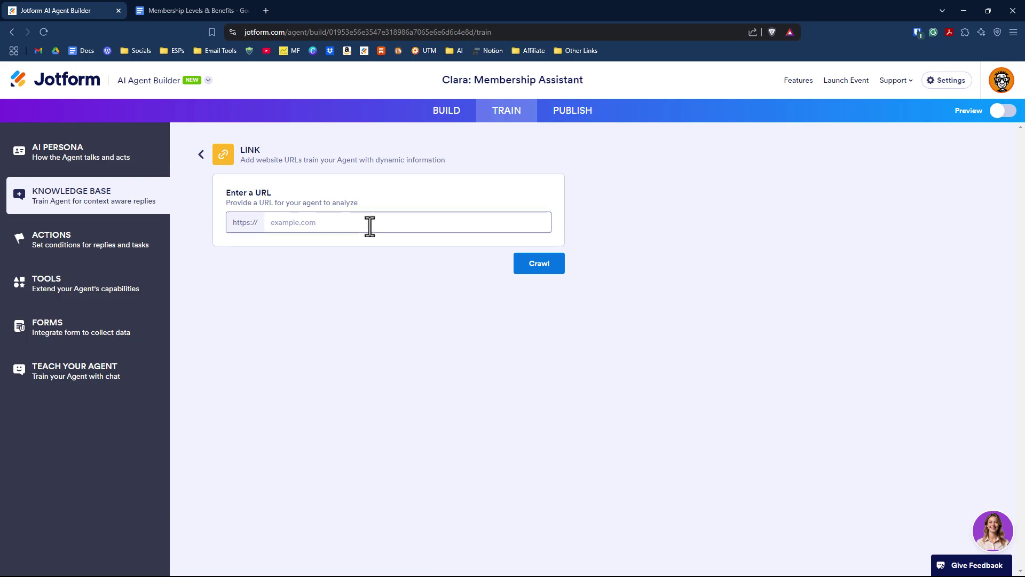
pyautogui.click(201, 156)
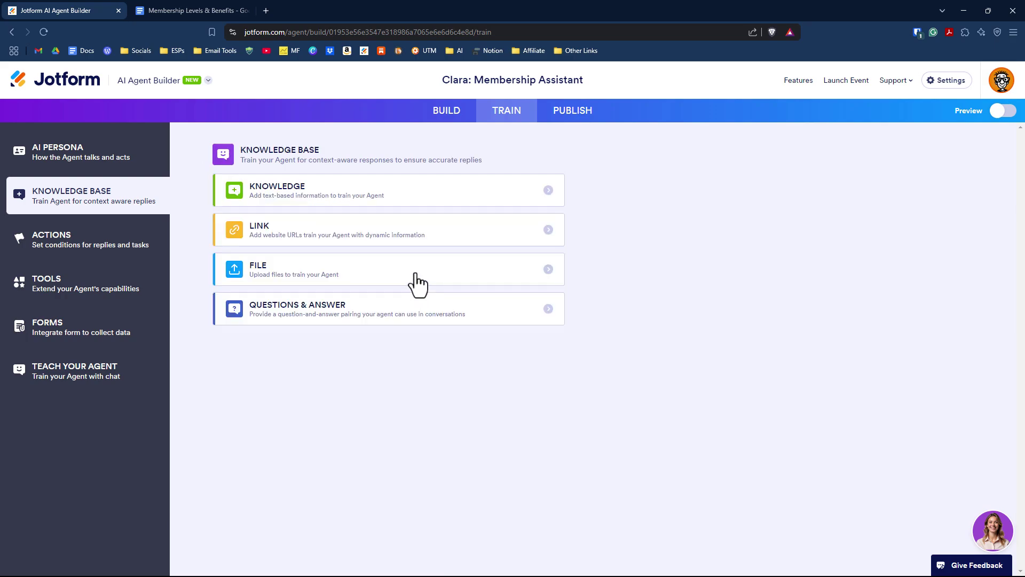
pyautogui.click(419, 285)
pyautogui.press('Escape')
pyautogui.click(504, 313)
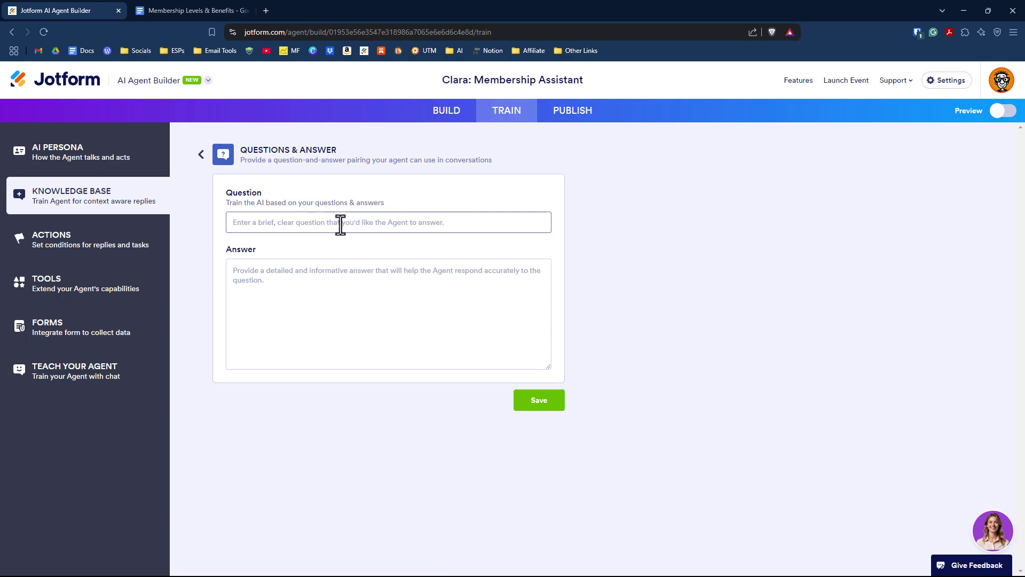
pyautogui.press('Escape')
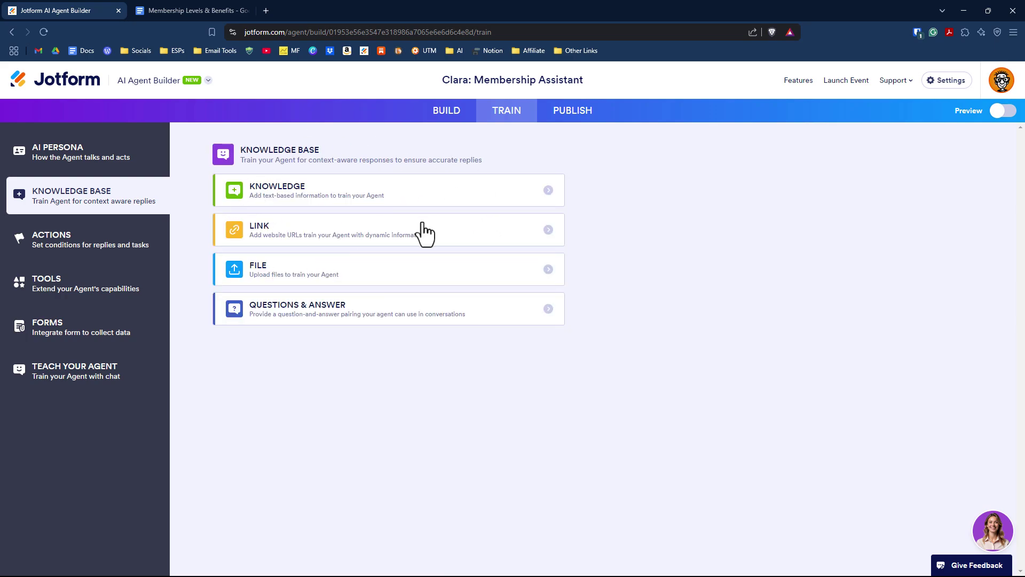
# Bring up the AI Persona settings and review the Agent Role field.
pyautogui.click(111, 160)
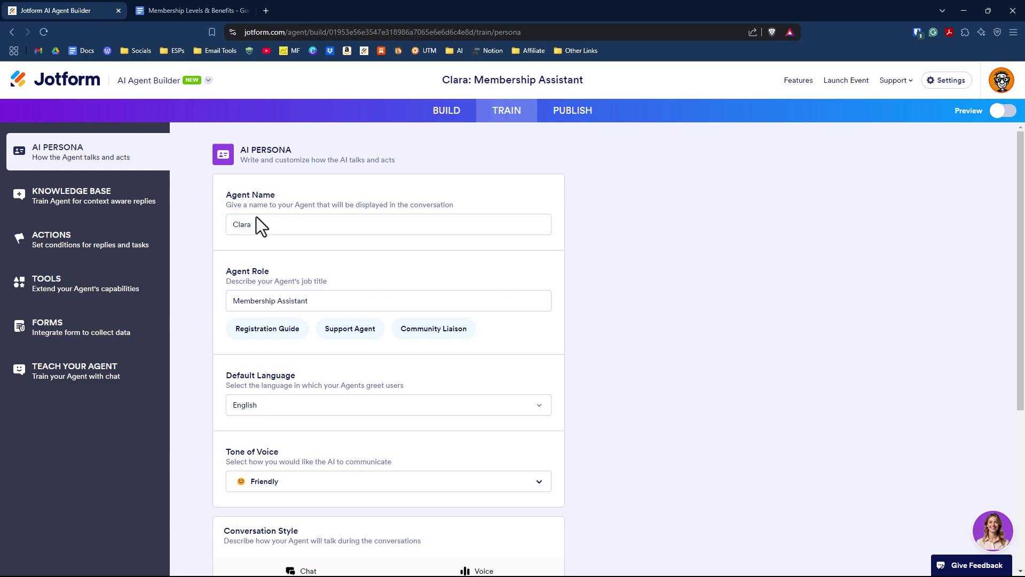
pyautogui.scroll(-1, 254, 225)
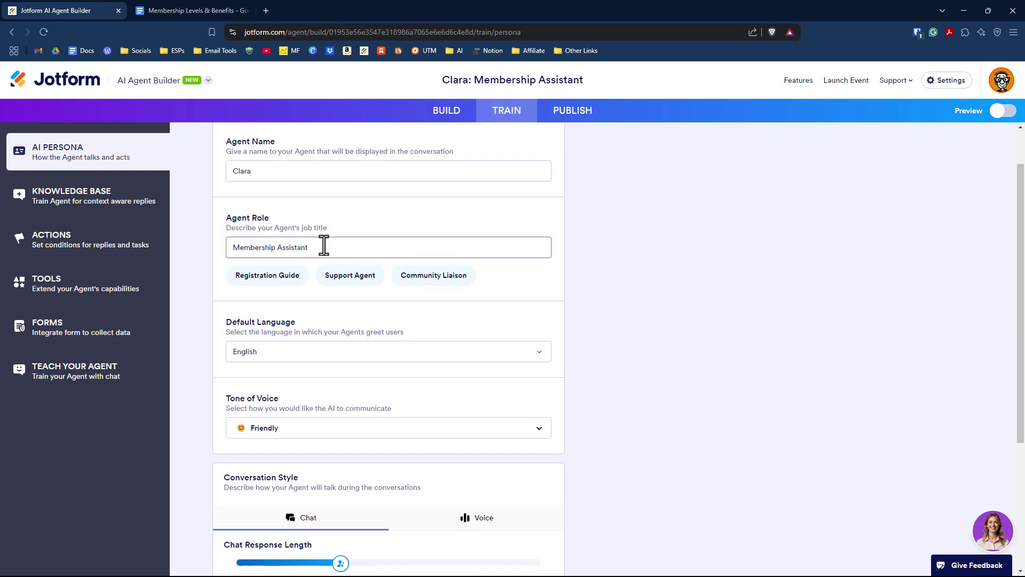
pyautogui.click(324, 245)
pyautogui.scroll(-2, 316, 251)
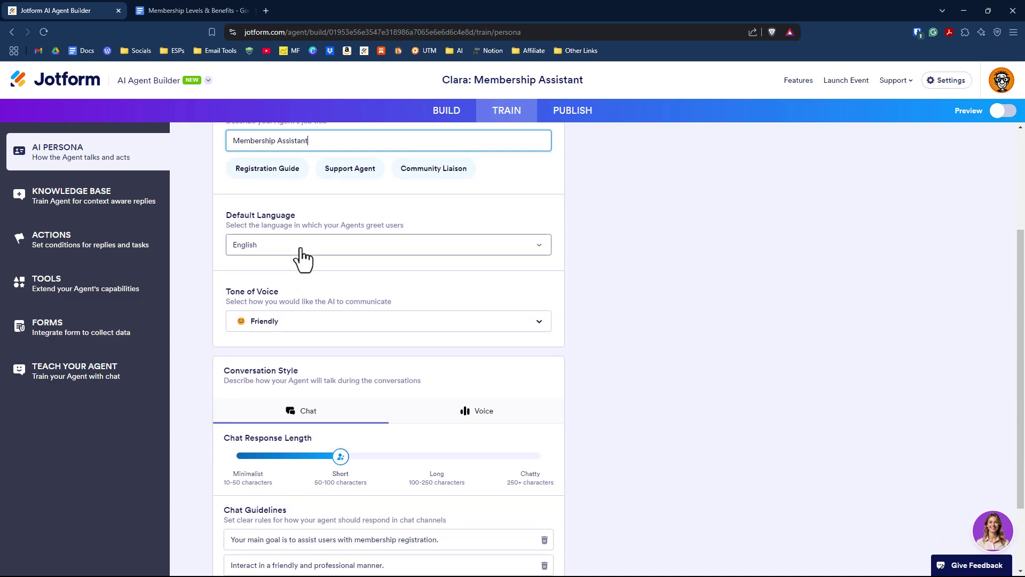
# Check the Default Language and Tone of Voice lists, keeping English and Friendly.
pyautogui.click(303, 251)
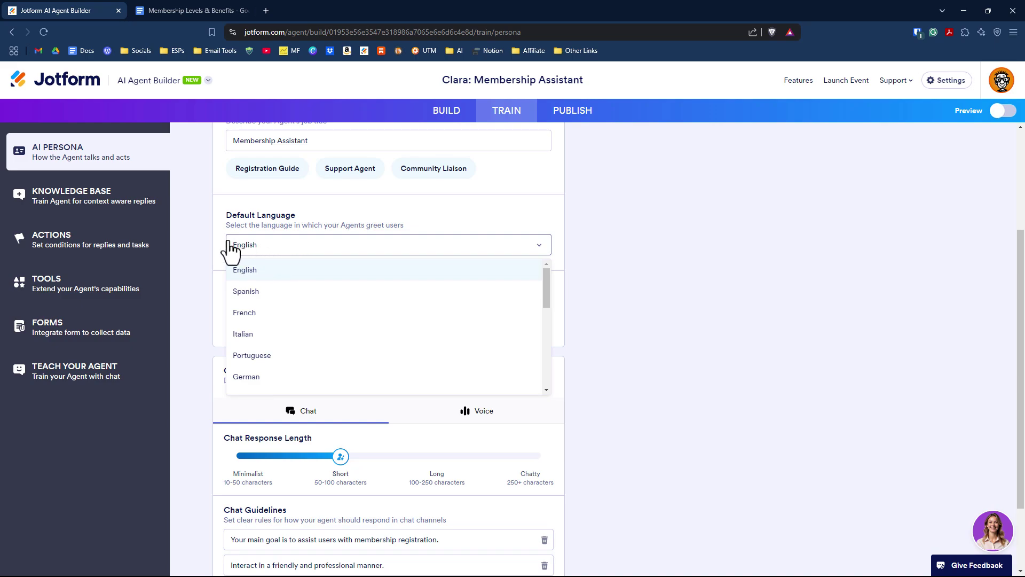
pyautogui.scroll(-2, 352, 348)
pyautogui.scroll(-2, 350, 348)
pyautogui.click(269, 235)
pyautogui.scroll(-2, 288, 235)
pyautogui.click(305, 229)
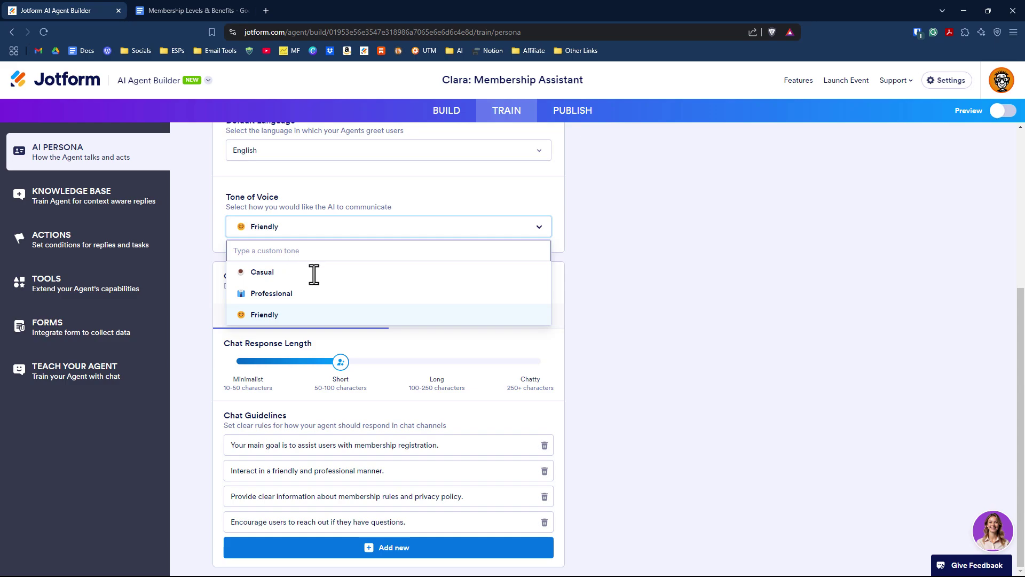
pyautogui.click(382, 329)
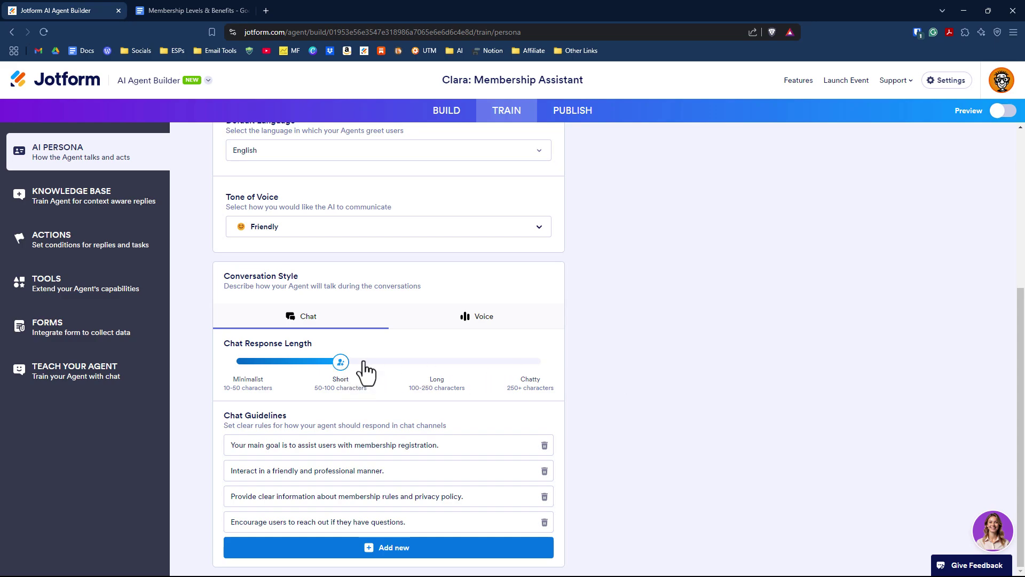
pyautogui.click(501, 317)
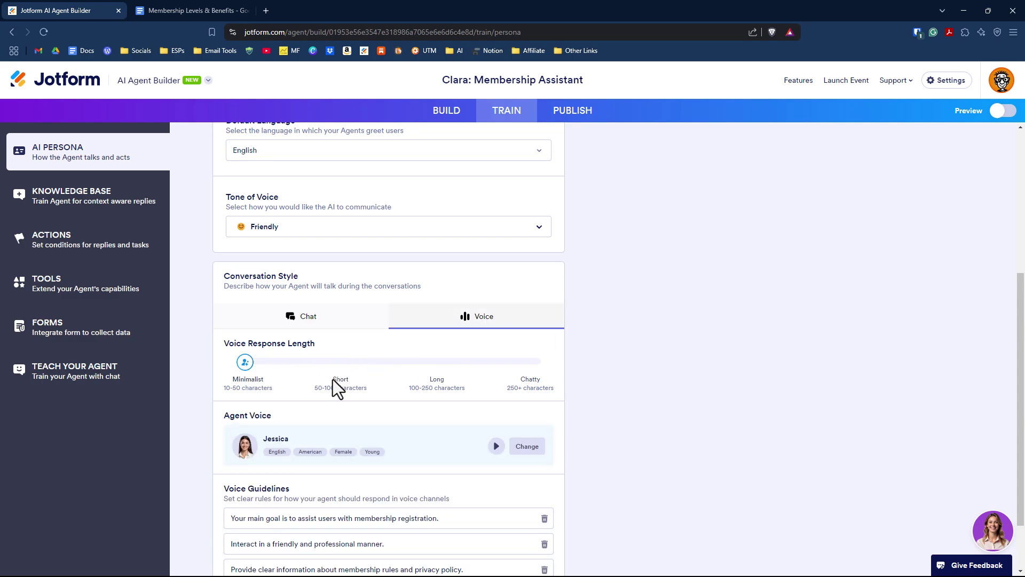
pyautogui.scroll(-2, 368, 395)
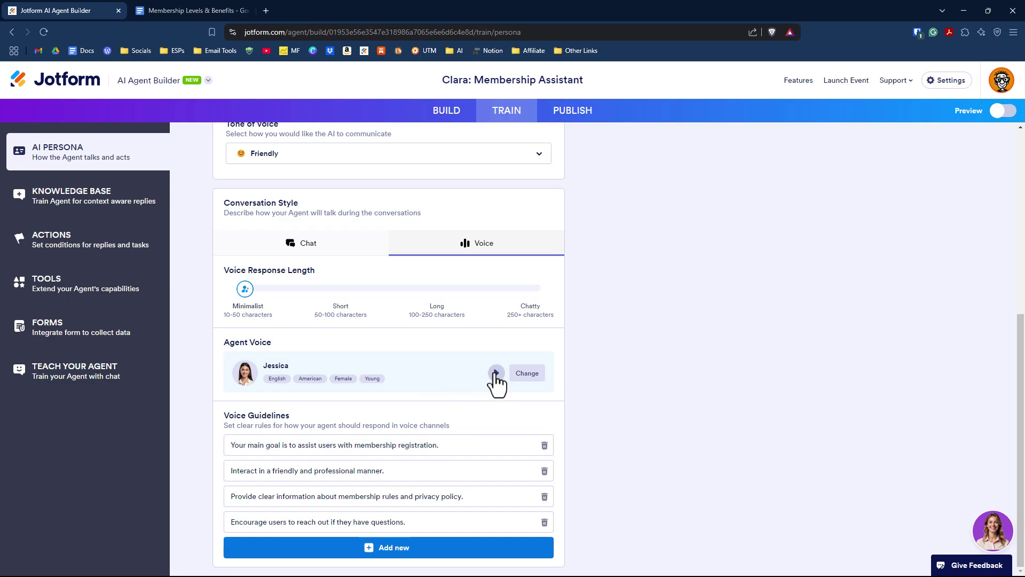
pyautogui.click(539, 375)
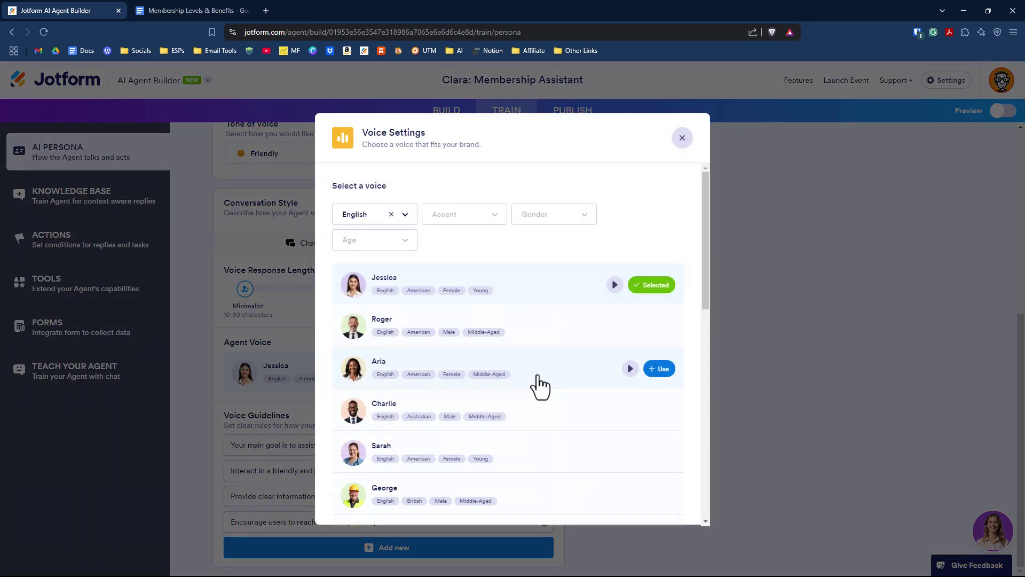
pyautogui.click(501, 218)
pyautogui.click(561, 216)
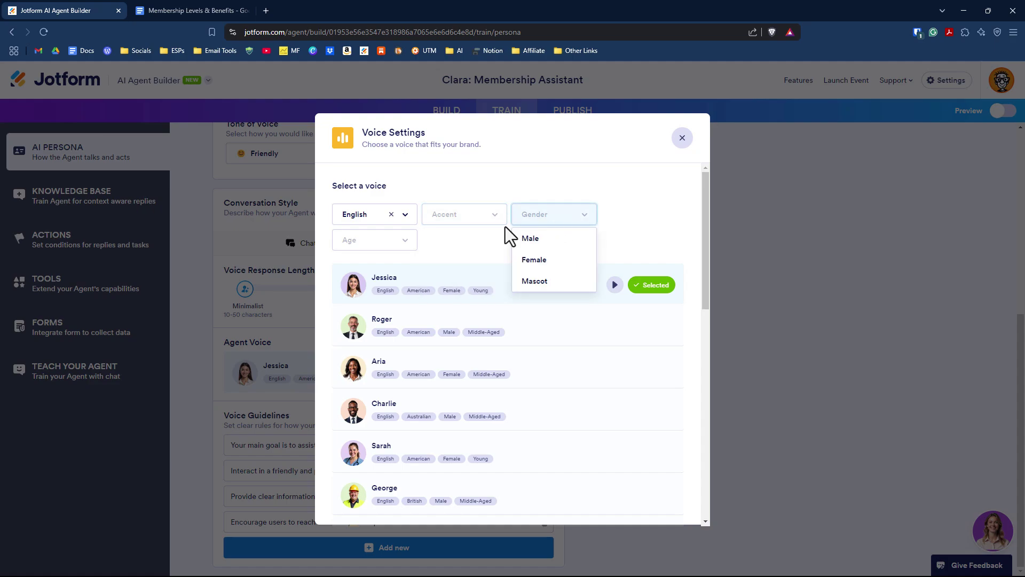
pyautogui.click(389, 244)
pyautogui.click(662, 203)
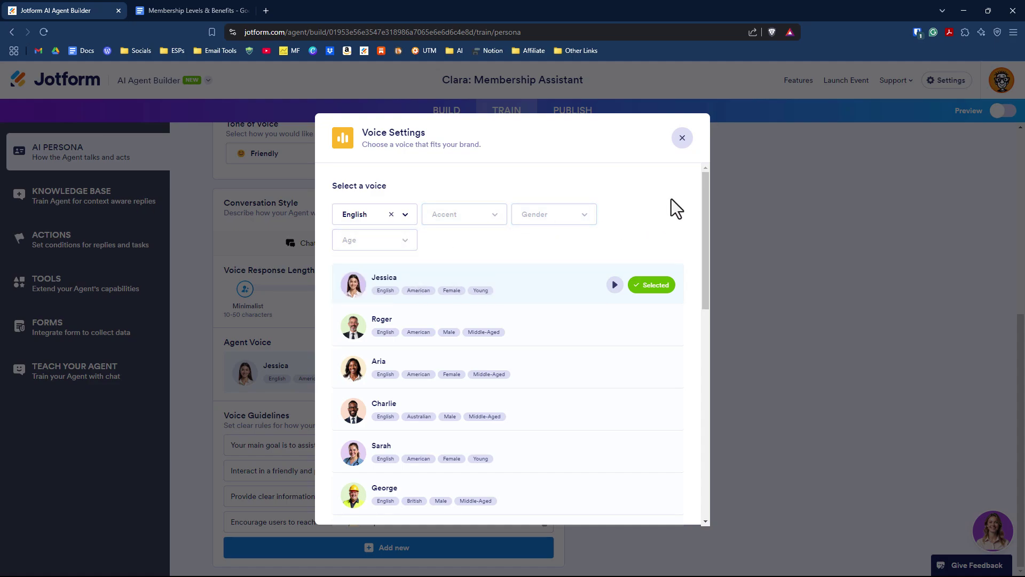
pyautogui.click(682, 138)
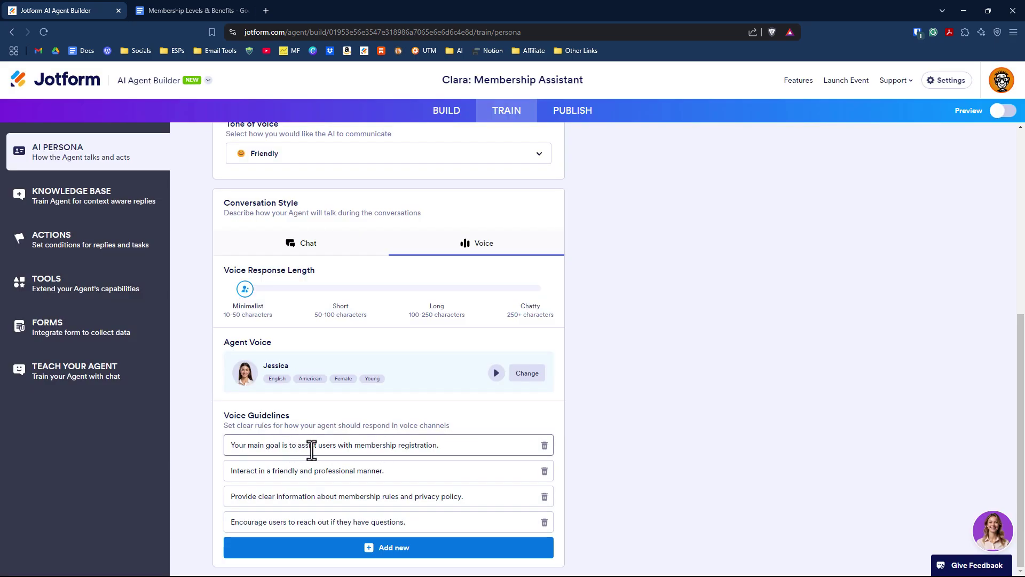
pyautogui.click(461, 448)
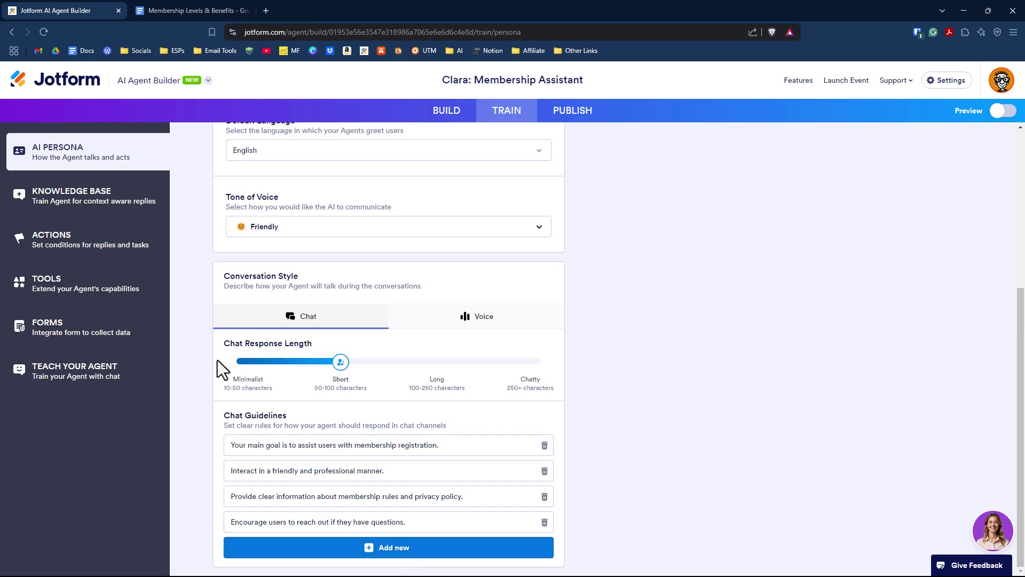
pyautogui.scroll(1, 215, 356)
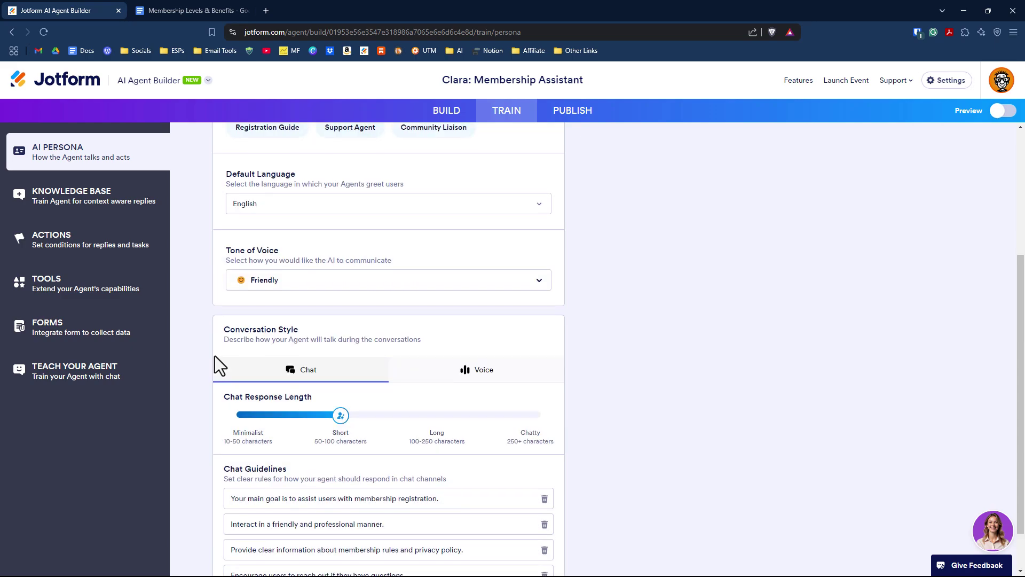
pyautogui.scroll(1, 215, 356)
pyautogui.scroll(-2, 215, 356)
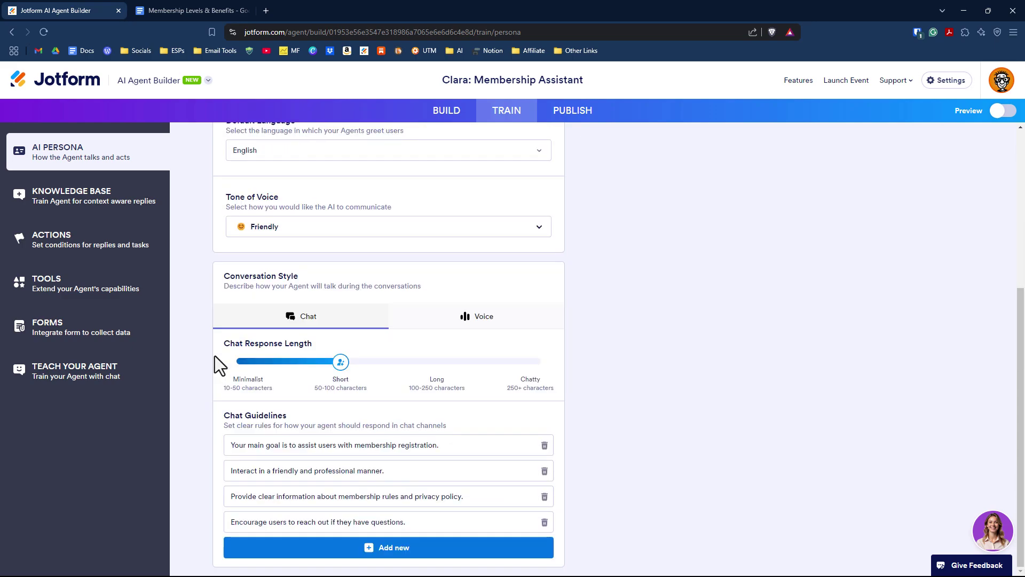
pyautogui.scroll(4, 188, 229)
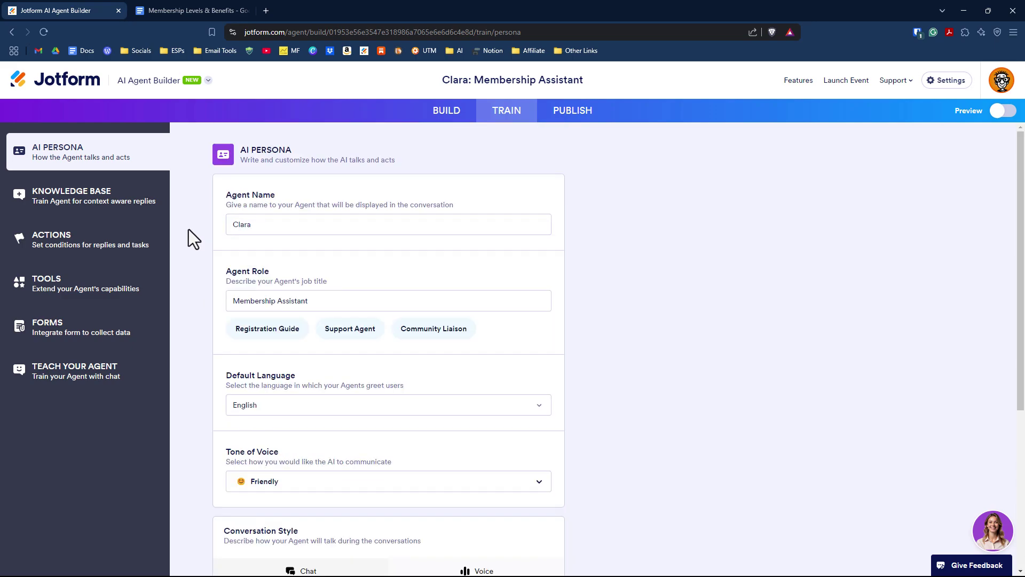
# Return to the knowledge base options and glance at the Membership Levels & Benefits document.
pyautogui.click(95, 208)
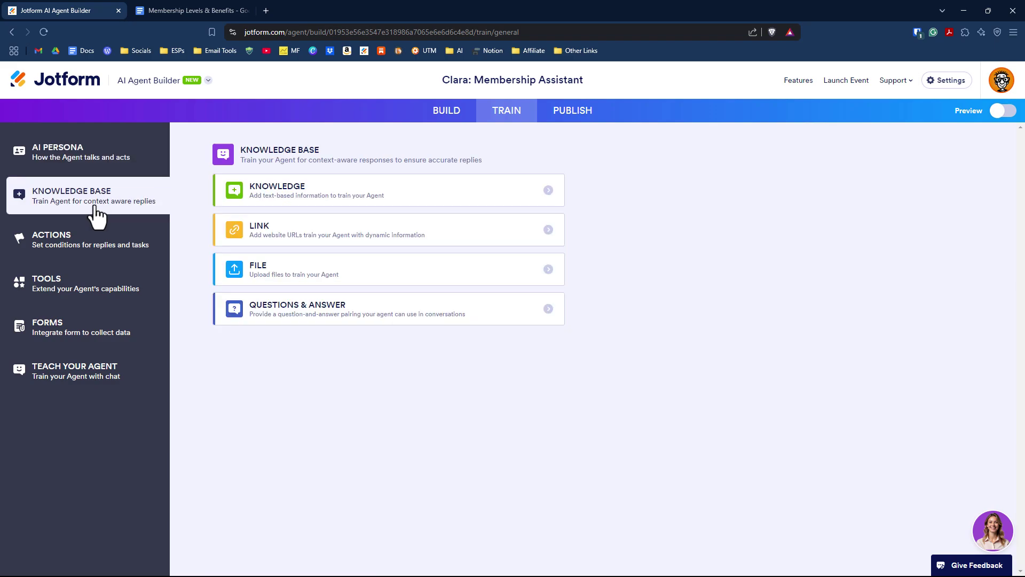
pyautogui.click(187, 11)
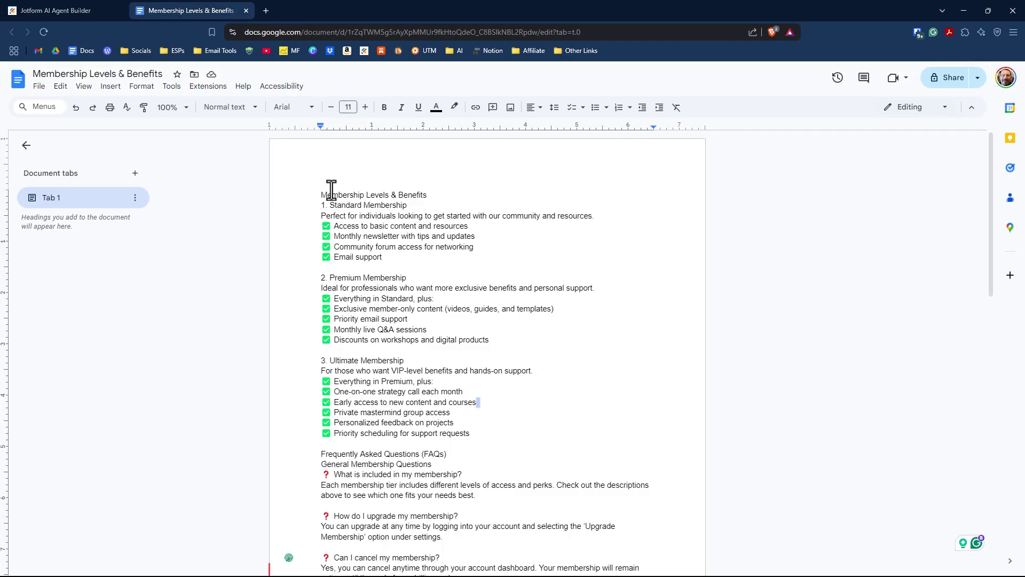
pyautogui.click(92, 8)
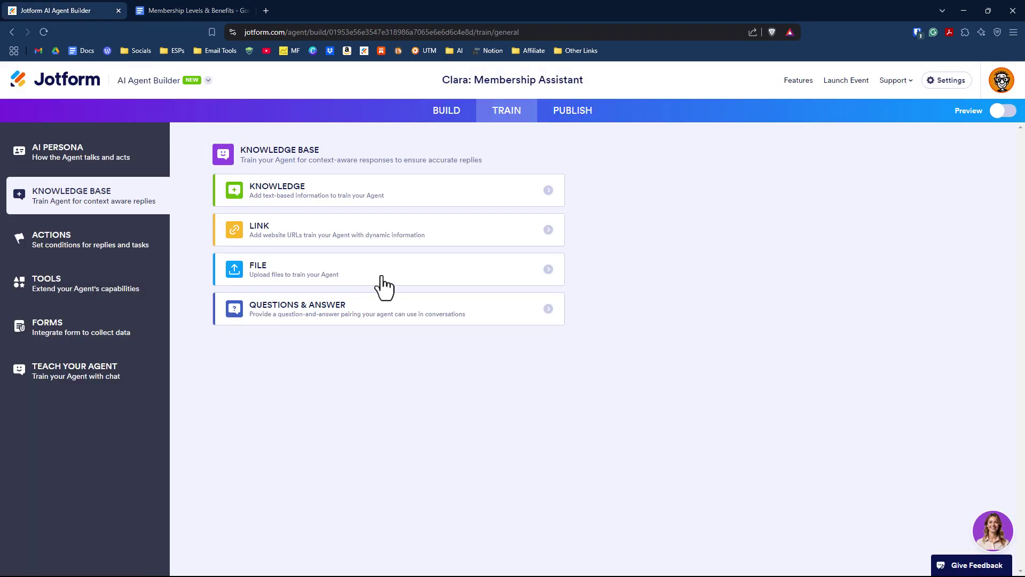
# Download Membership Levels & Benefits as a PDF and return to the agent builder.
pyautogui.click(206, 8)
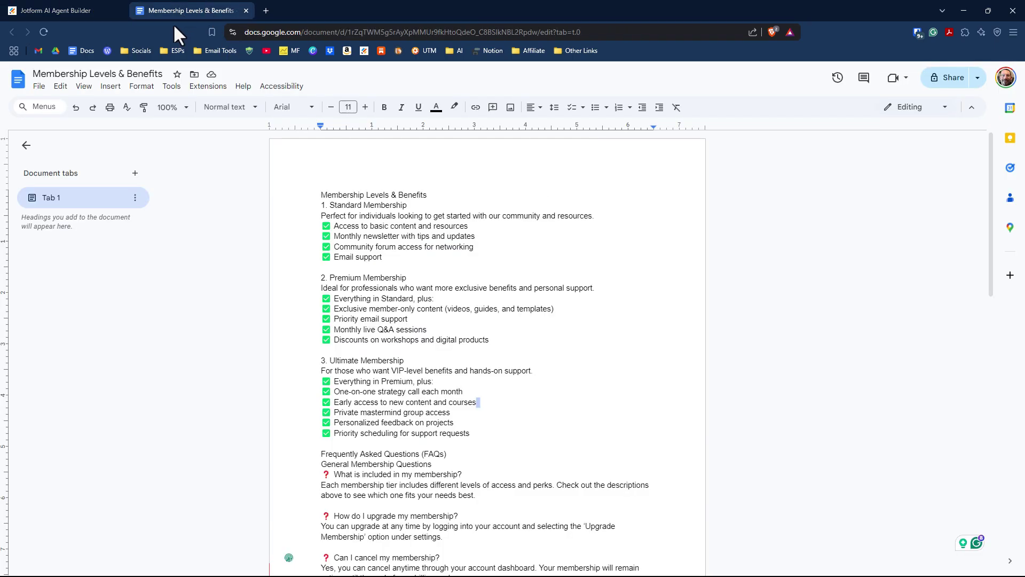
pyautogui.click(39, 86)
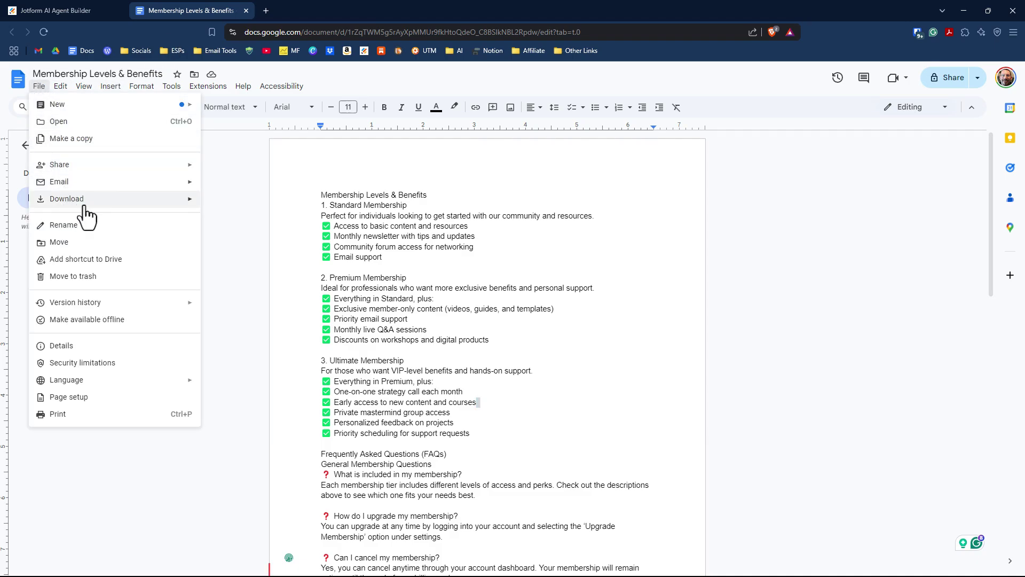
pyautogui.moveTo(94, 203)
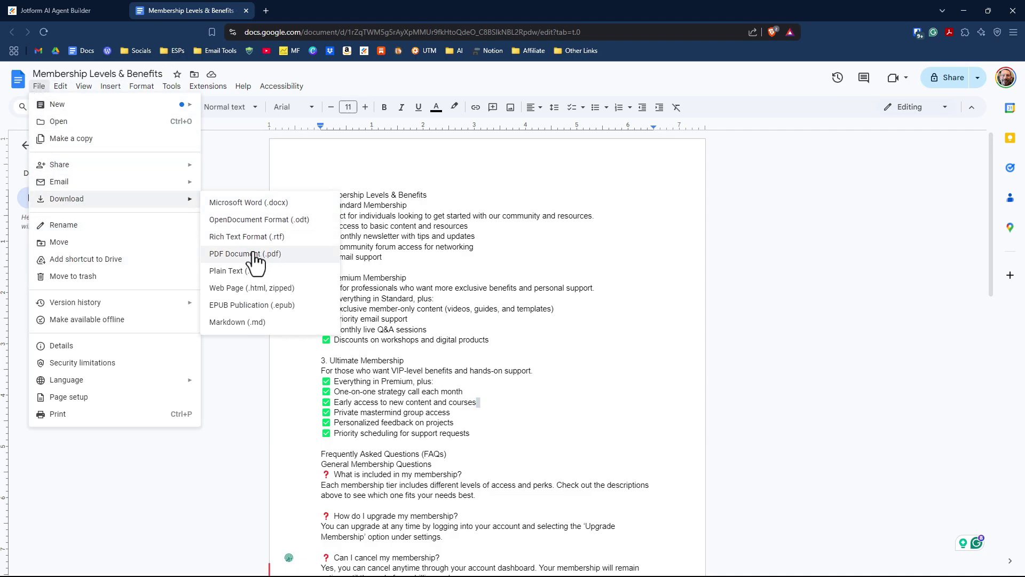
pyautogui.click(254, 254)
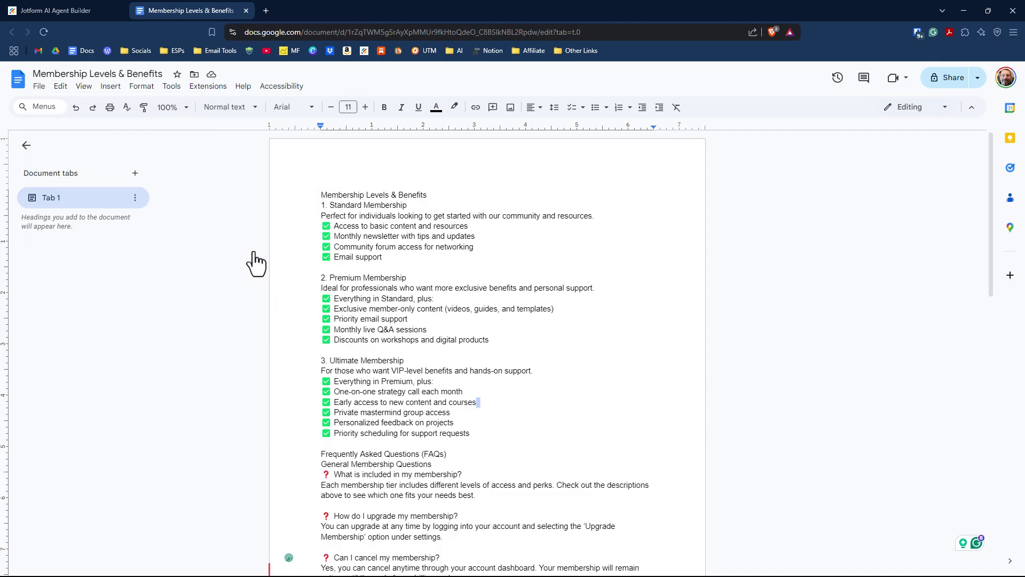
pyautogui.click(566, 363)
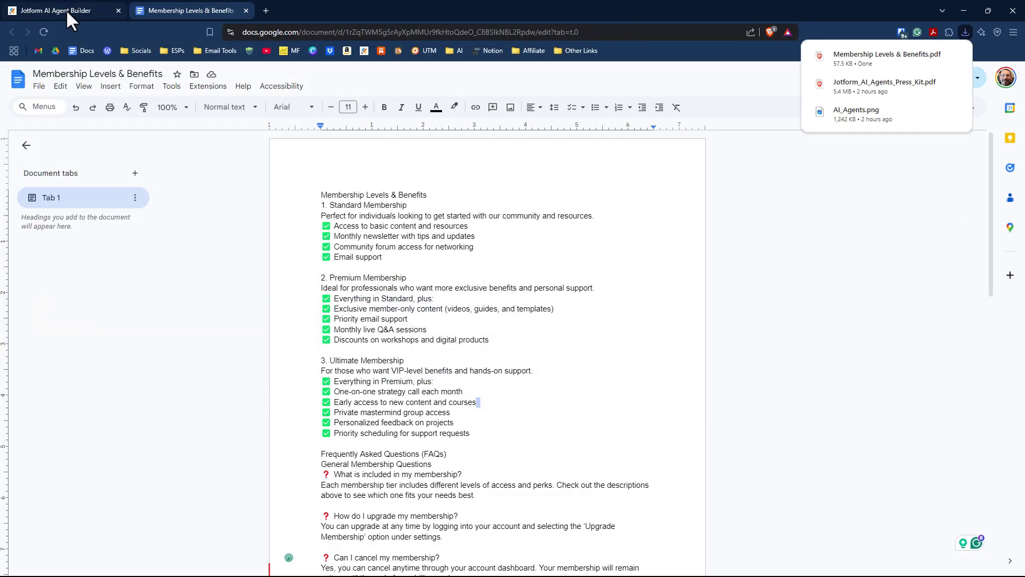
pyautogui.click(65, 8)
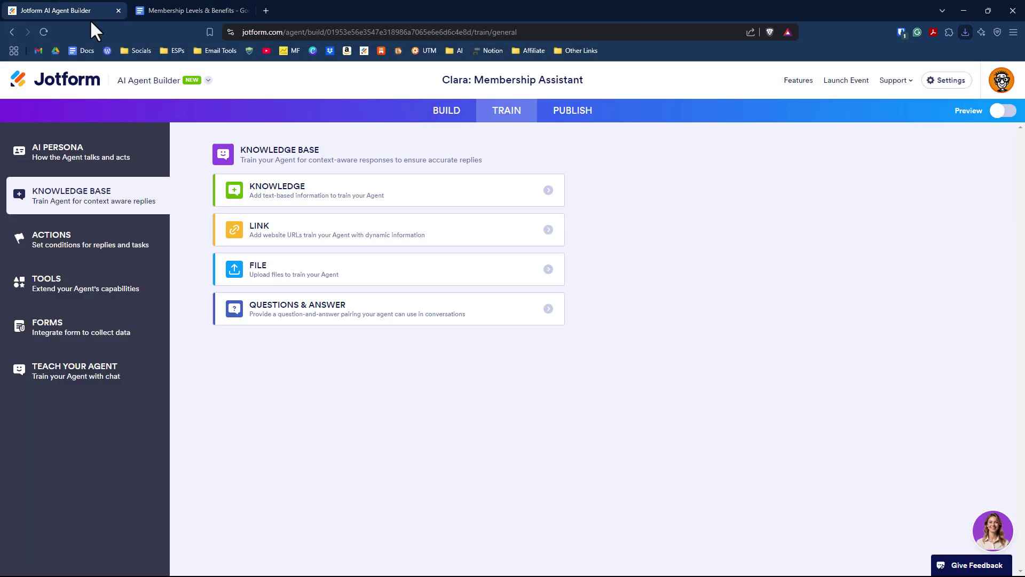
# Upload Membership Levels & Benefits.pdf with a usage note about answering registrants' FAQs and factual questions.
pyautogui.click(394, 280)
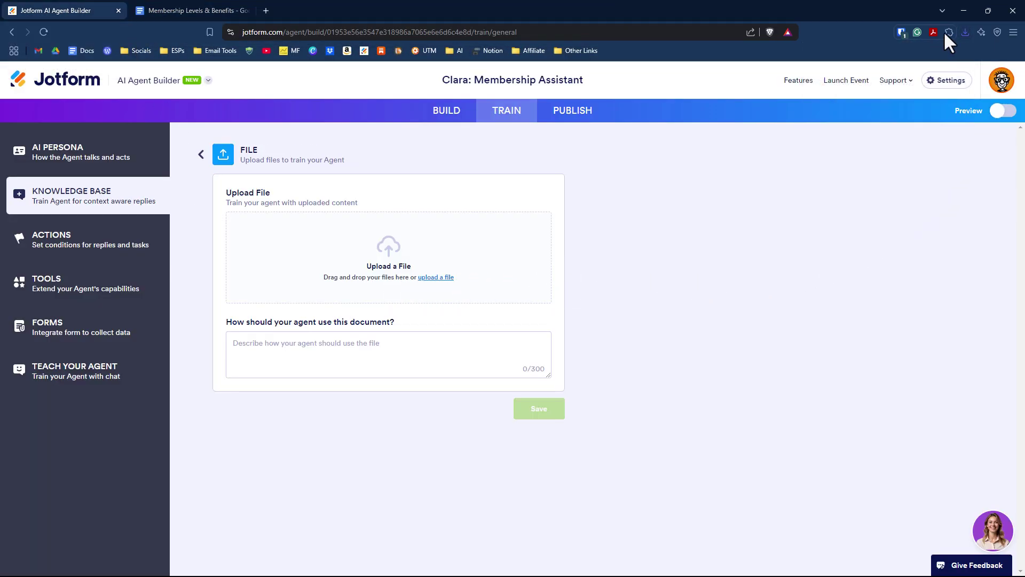
pyautogui.click(964, 31)
pyautogui.moveTo(878, 82); pyautogui.dragTo(386, 274)
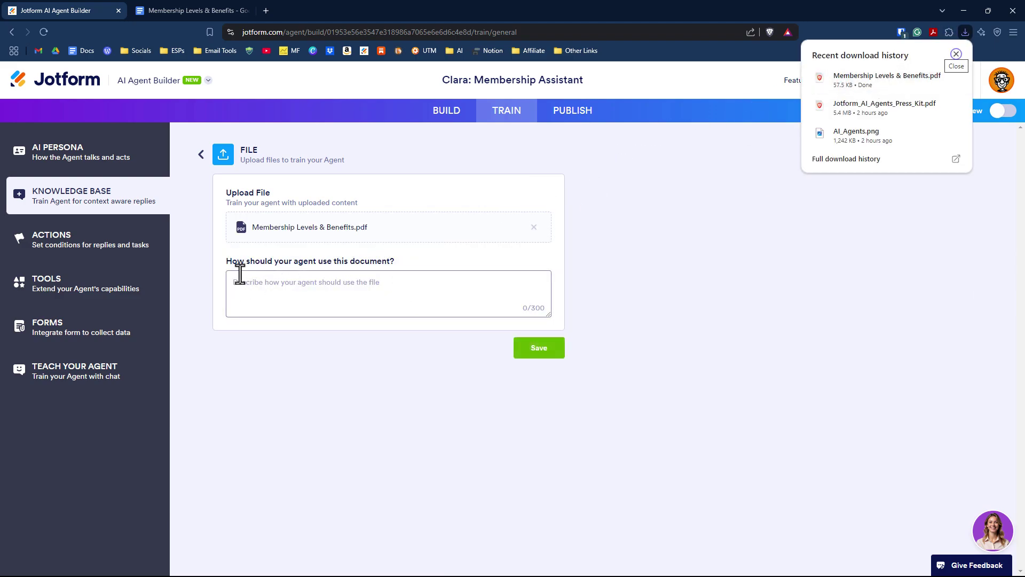
pyautogui.click(387, 285)
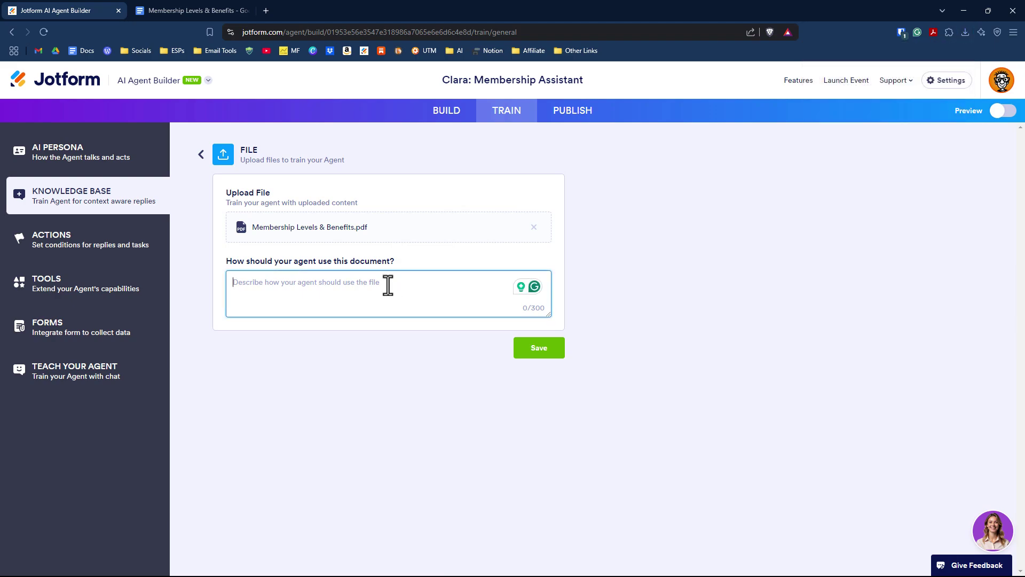
pyautogui.write('Use this document')
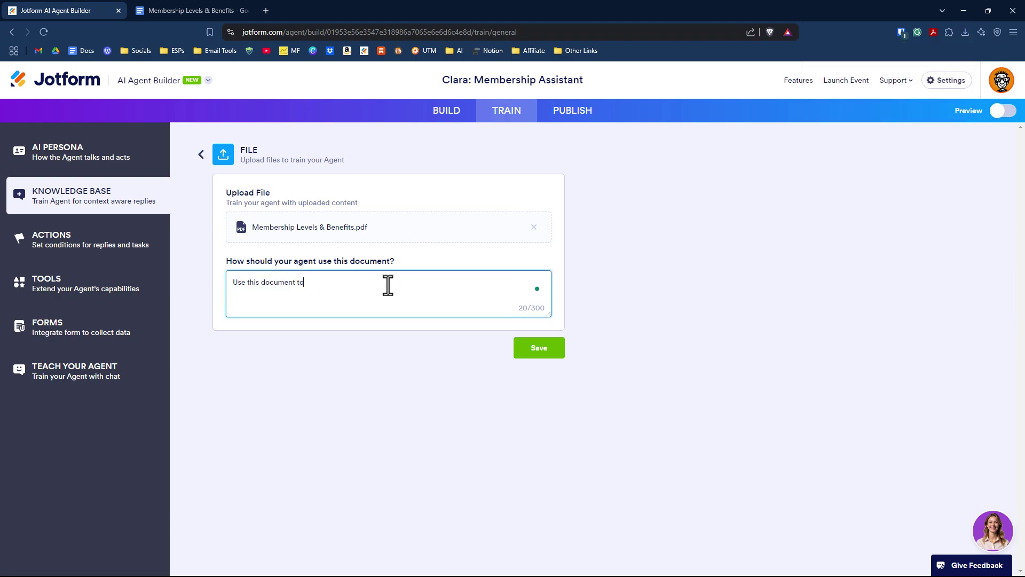
pyautogui.write('t membership registrants on FAQs or other factual data nee')
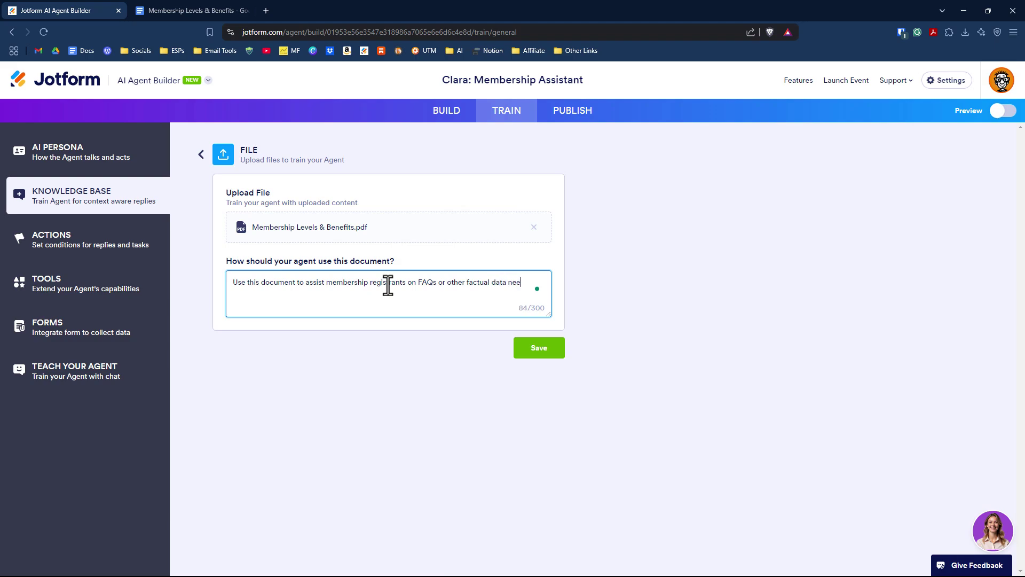
pyautogui.write('ded if questions arise.')
pyautogui.click(555, 350)
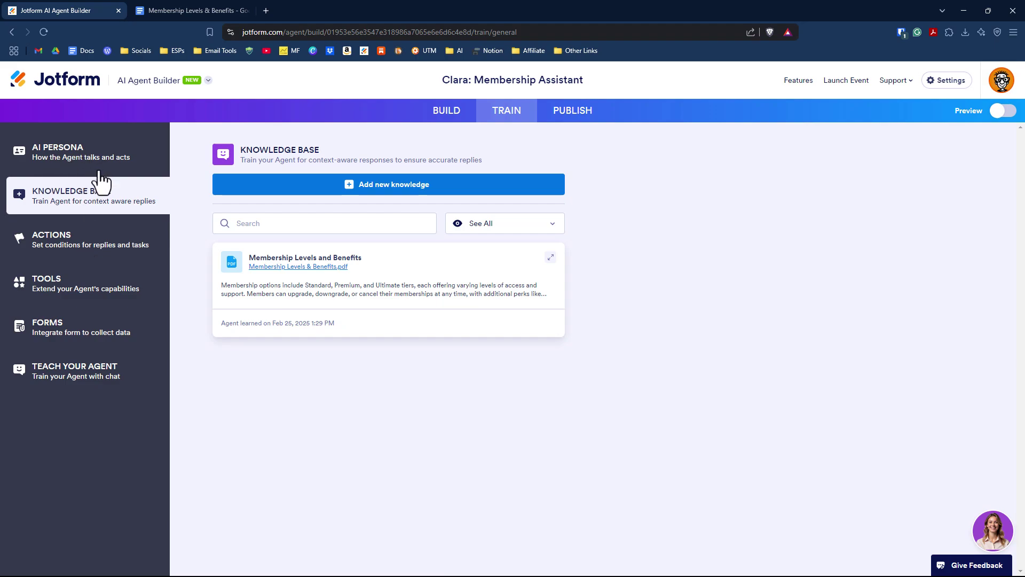
# Start a new action rule with condition User provides, after briefly trying User talks about.
pyautogui.click(105, 256)
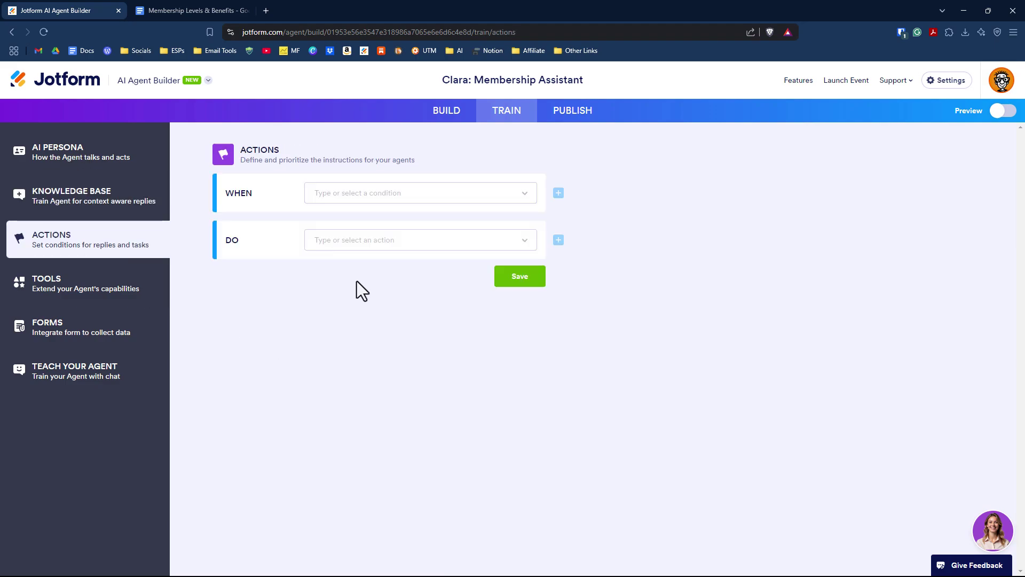
pyautogui.click(390, 194)
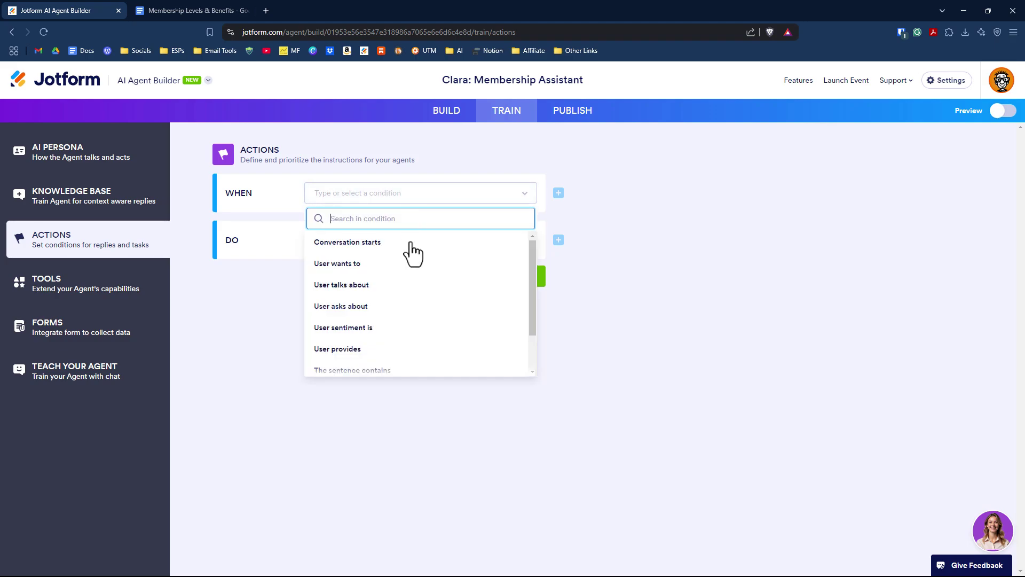
pyautogui.scroll(-2, 416, 284)
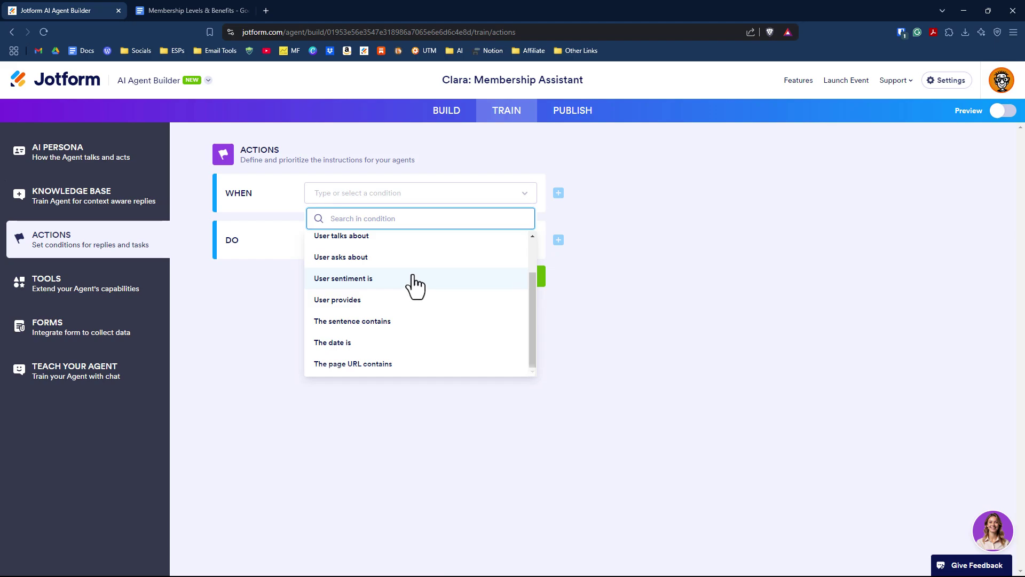
pyautogui.scroll(1, 416, 284)
pyautogui.scroll(-1, 416, 284)
pyautogui.click(349, 237)
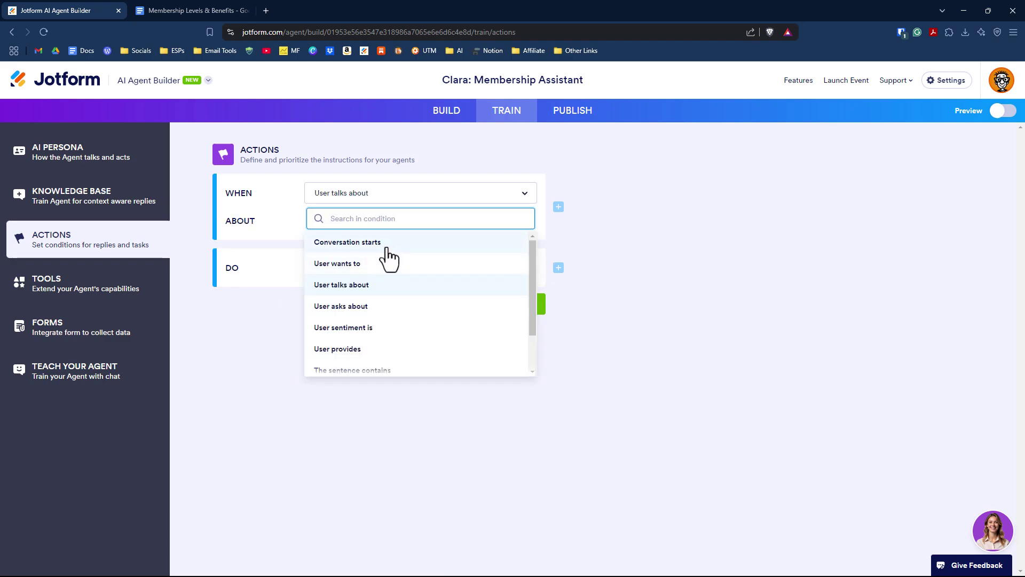
pyautogui.scroll(-2, 385, 272)
pyautogui.scroll(2, 388, 281)
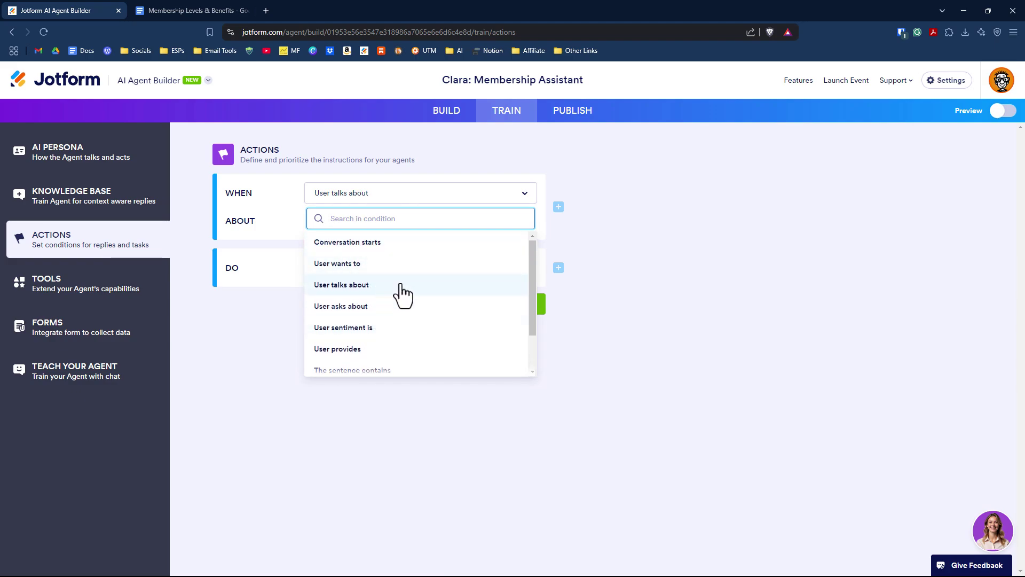
pyautogui.scroll(-2, 401, 293)
pyautogui.click(354, 300)
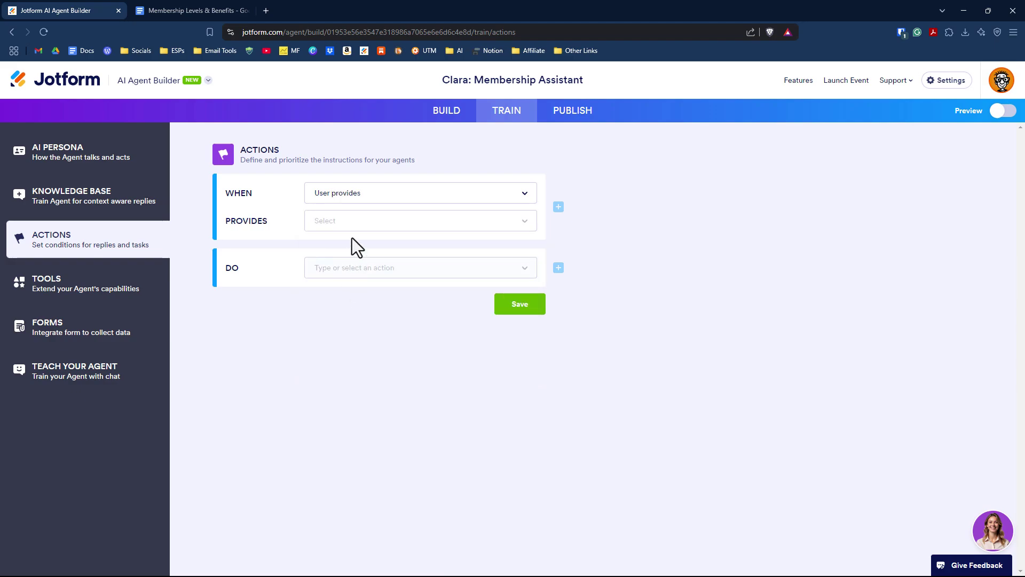
# Browse the PROVIDES details and DO actions lists without choosing any.
pyautogui.click(353, 228)
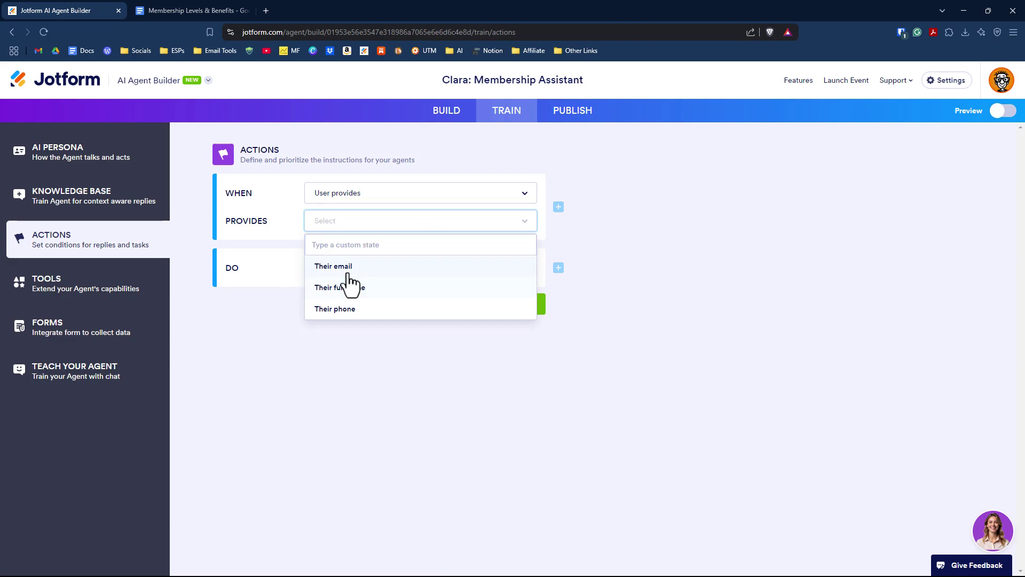
pyautogui.click(334, 245)
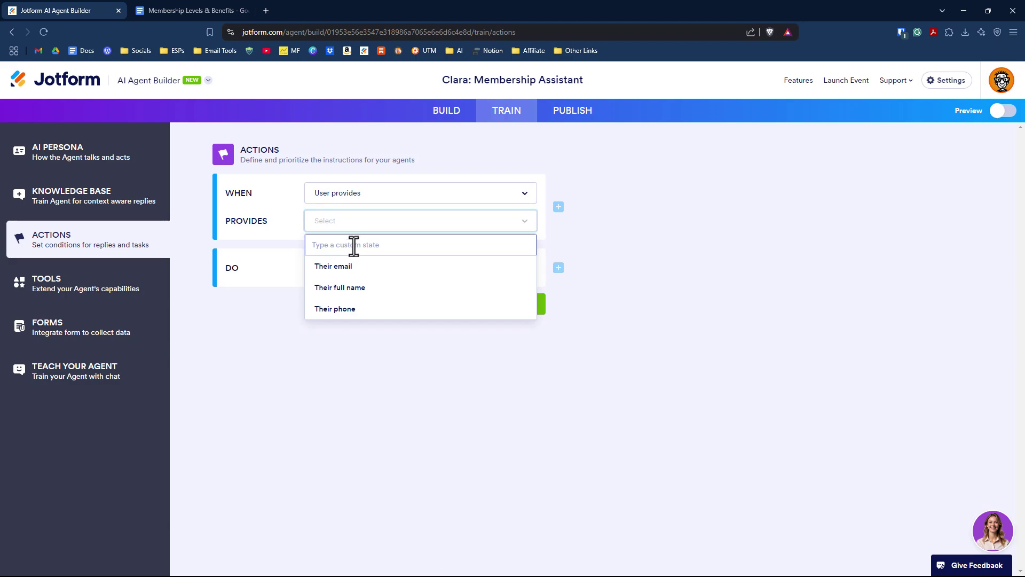
pyautogui.click(278, 295)
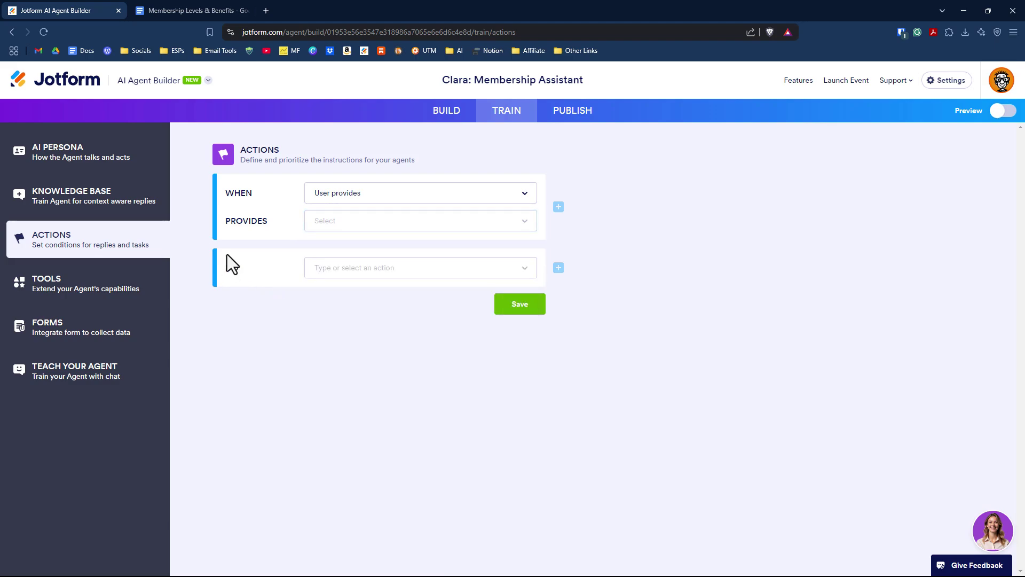
pyautogui.click(347, 274)
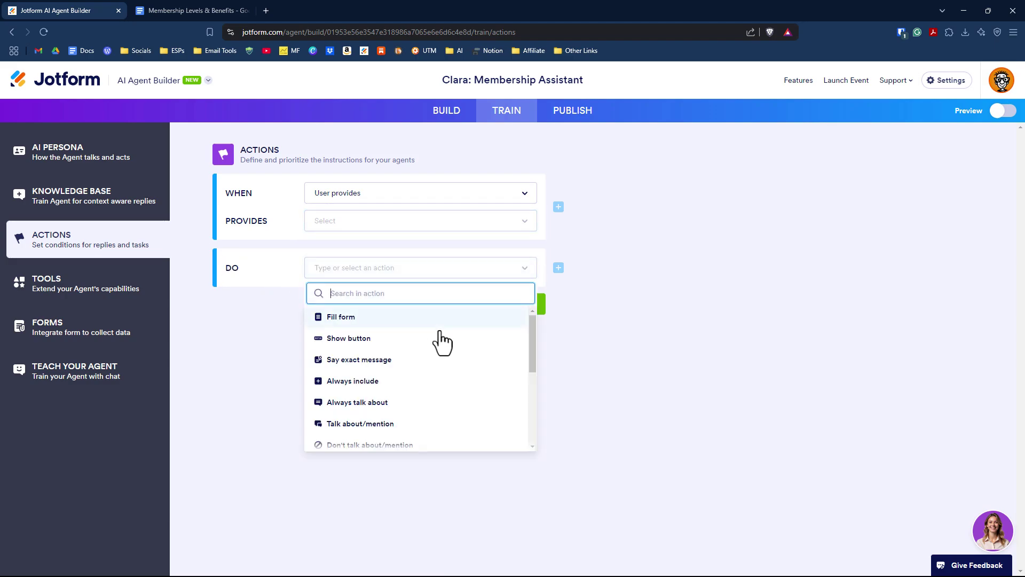
pyautogui.scroll(-1, 443, 345)
pyautogui.scroll(-2, 446, 348)
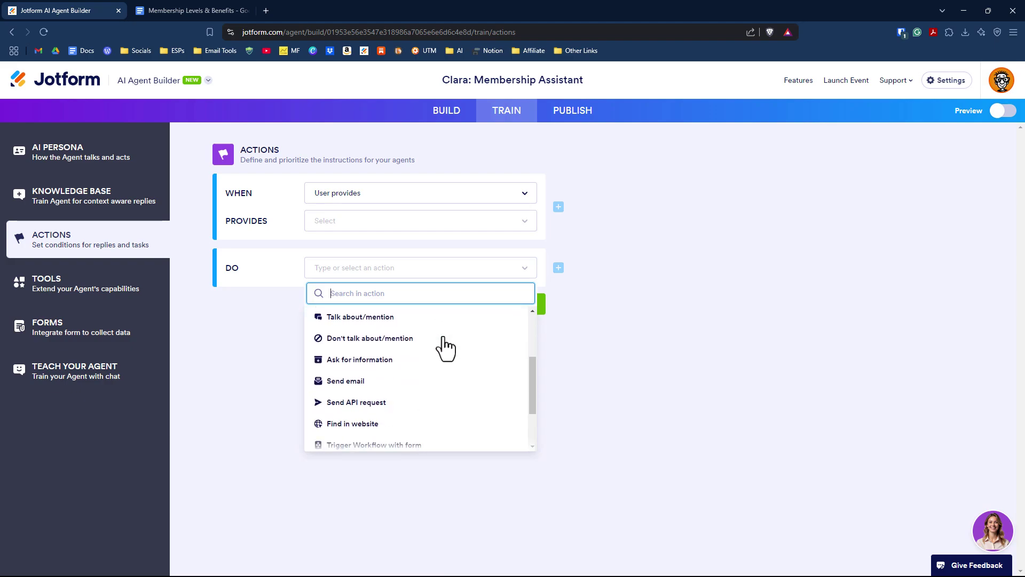
pyautogui.scroll(-1, 444, 349)
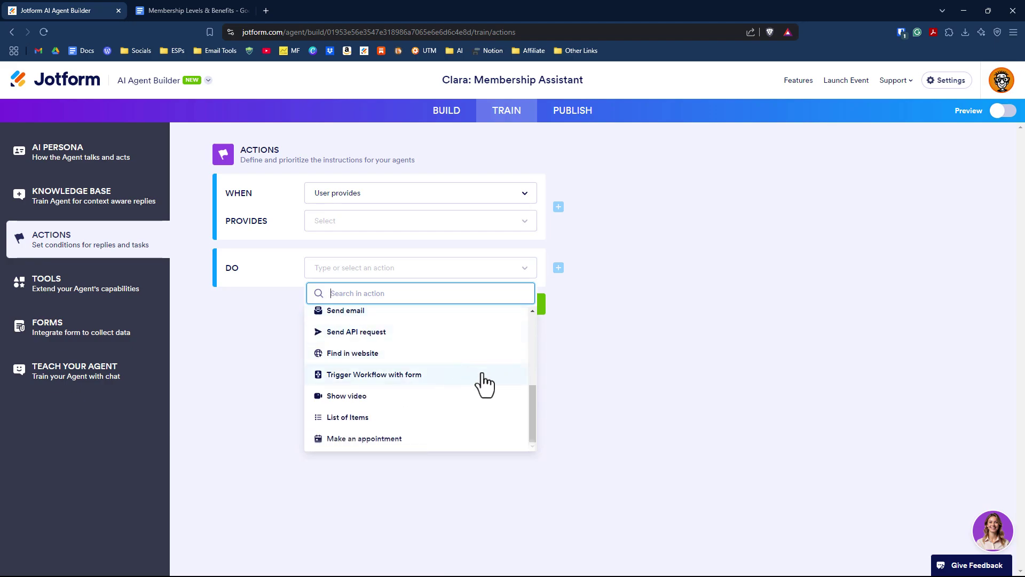
pyautogui.scroll(3, 481, 383)
pyautogui.scroll(1, 470, 376)
pyautogui.press('Escape')
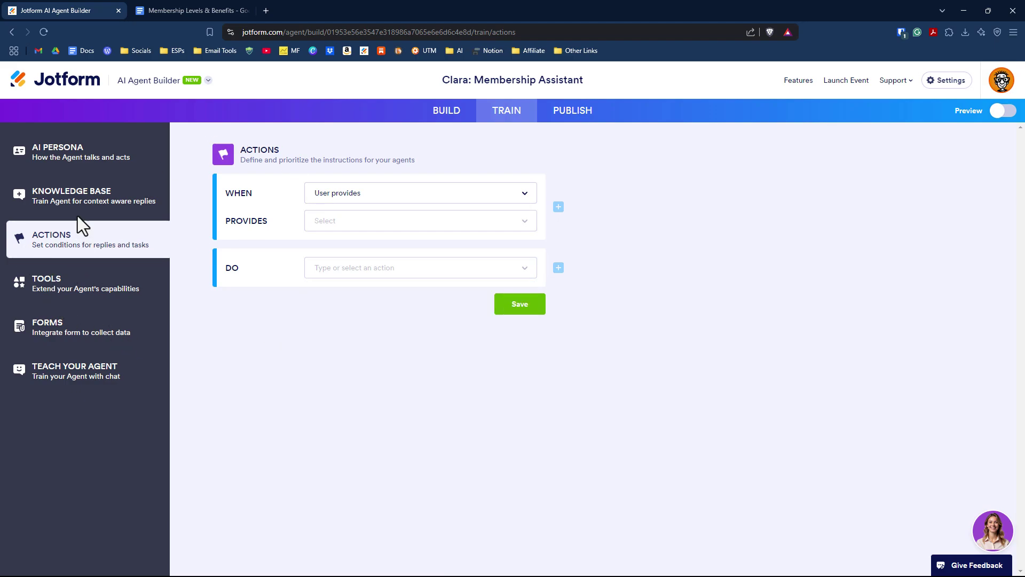
# Scroll through the agent's tool cards, then view the connected Club Membership Registration Form.
pyautogui.click(95, 291)
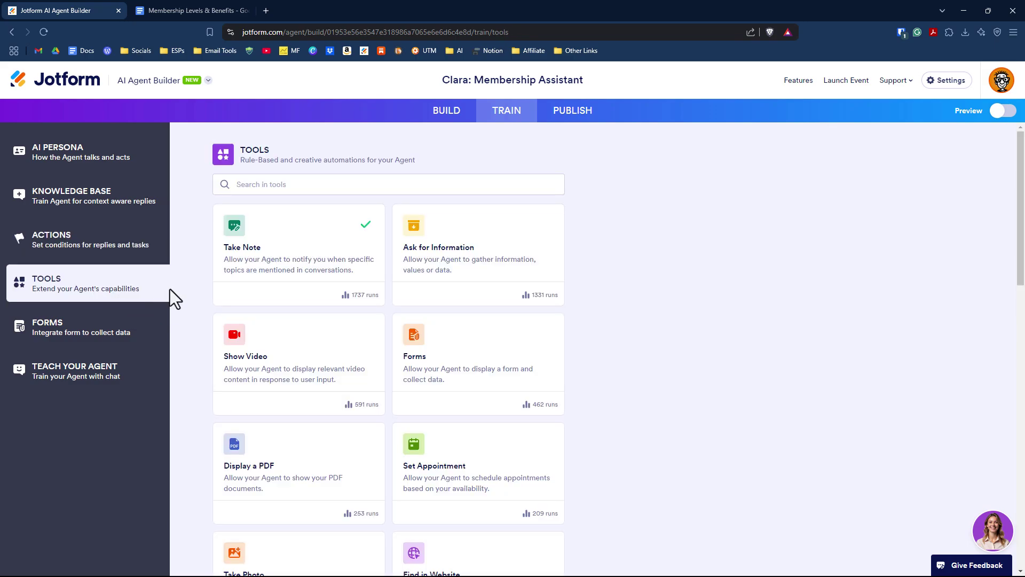
pyautogui.scroll(-3, 341, 286)
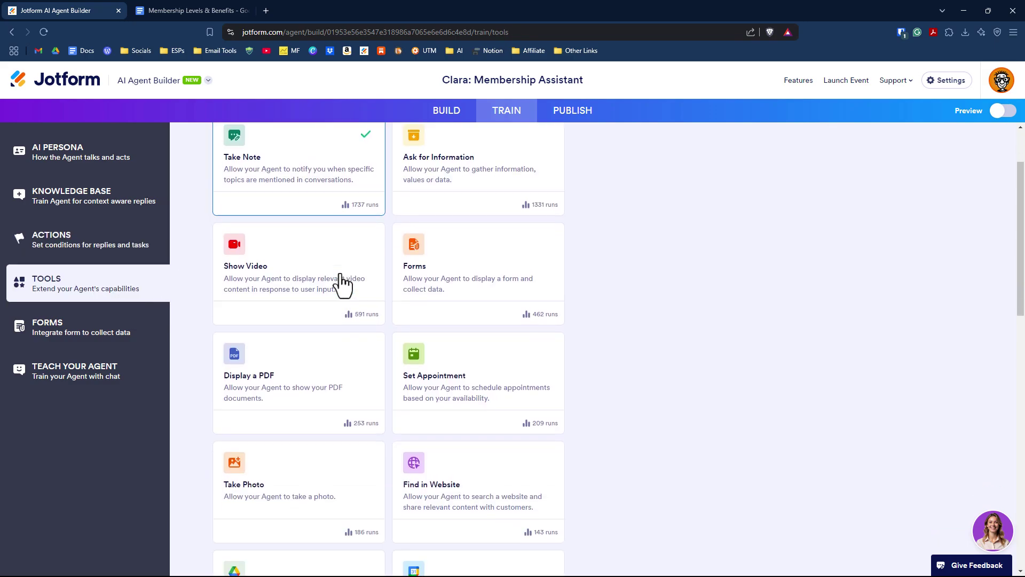
pyautogui.scroll(3, 321, 291)
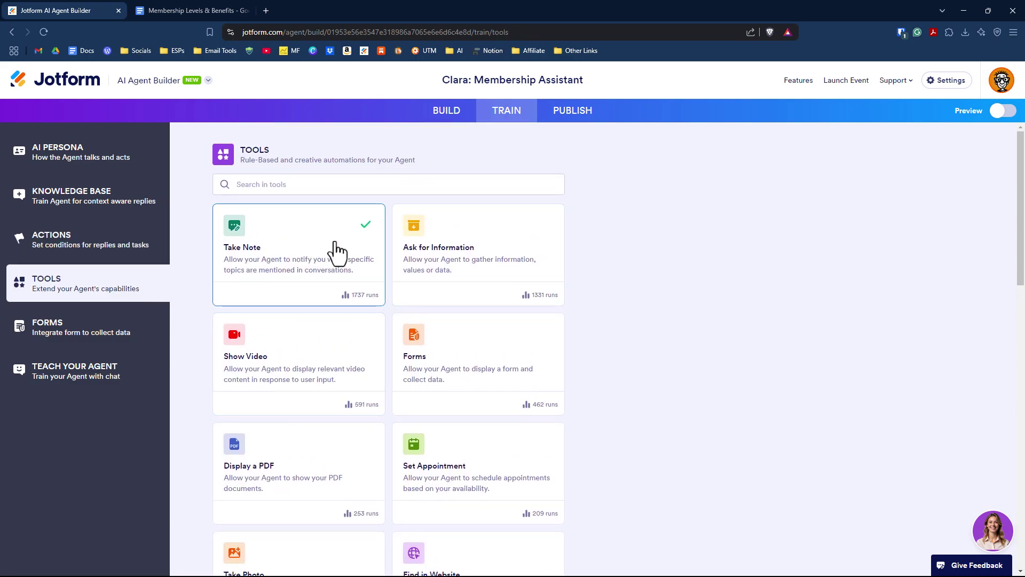
pyautogui.scroll(-2, 323, 283)
pyautogui.scroll(-5, 317, 323)
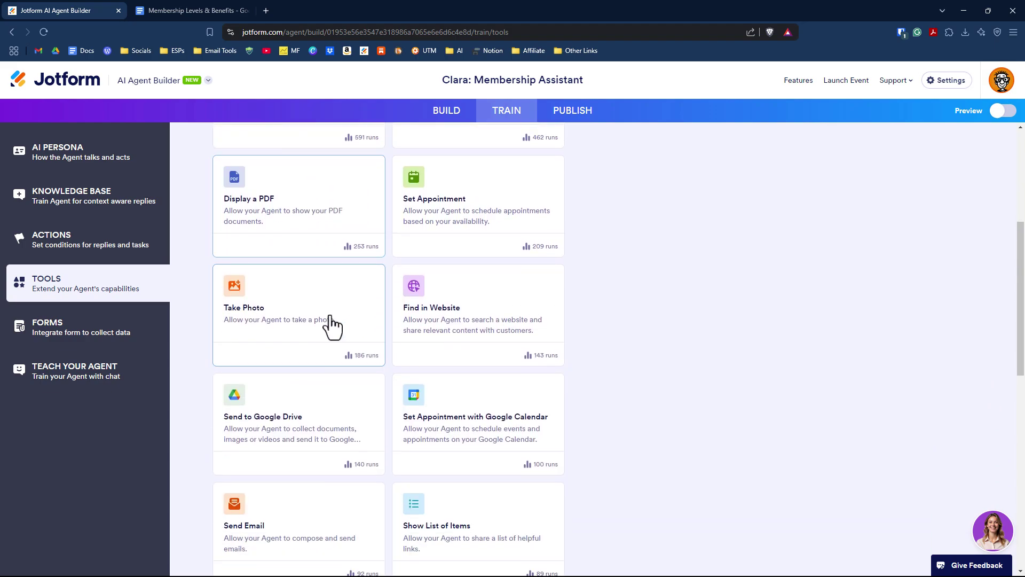
pyautogui.scroll(-8, 348, 355)
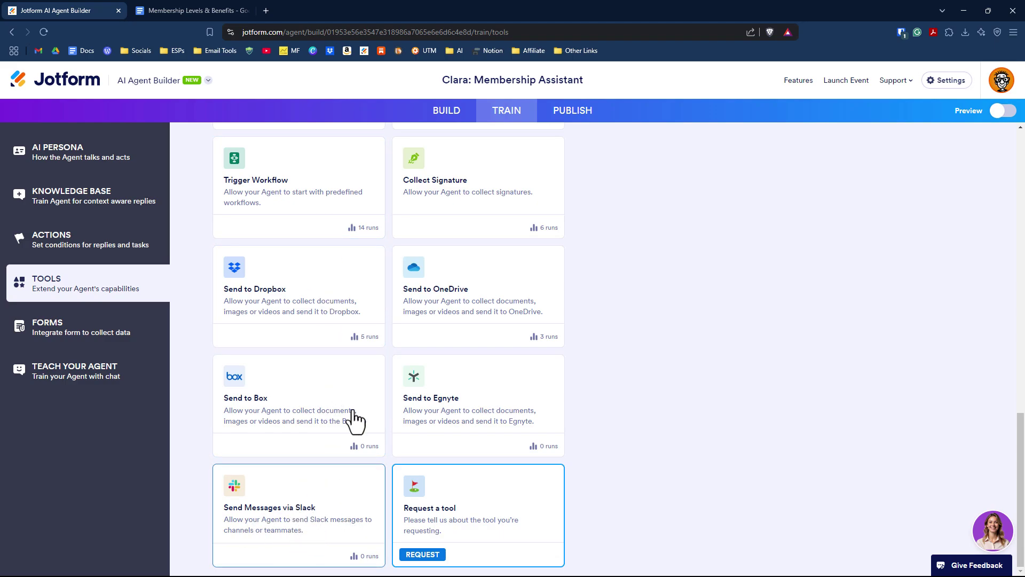
pyautogui.scroll(15, 355, 407)
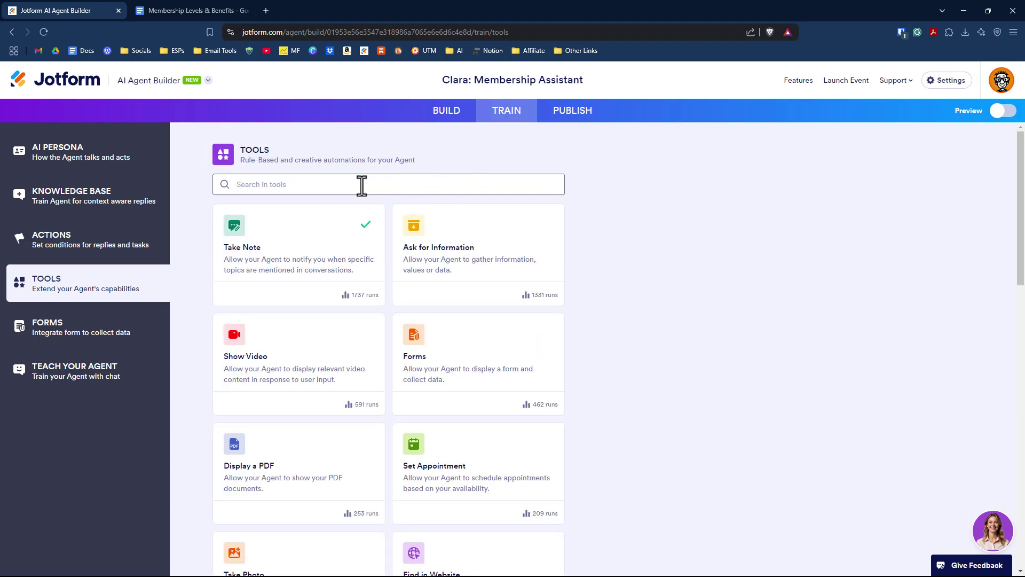
pyautogui.click(104, 334)
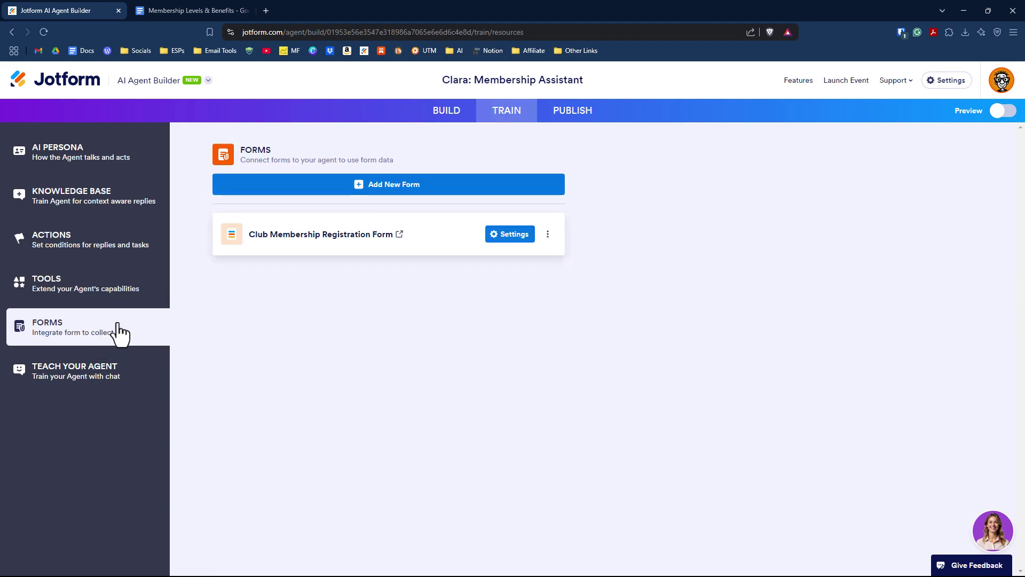
# Ask the agent what information would help customers, then teach it about the 30-day money-back guarantee.
pyautogui.click(81, 380)
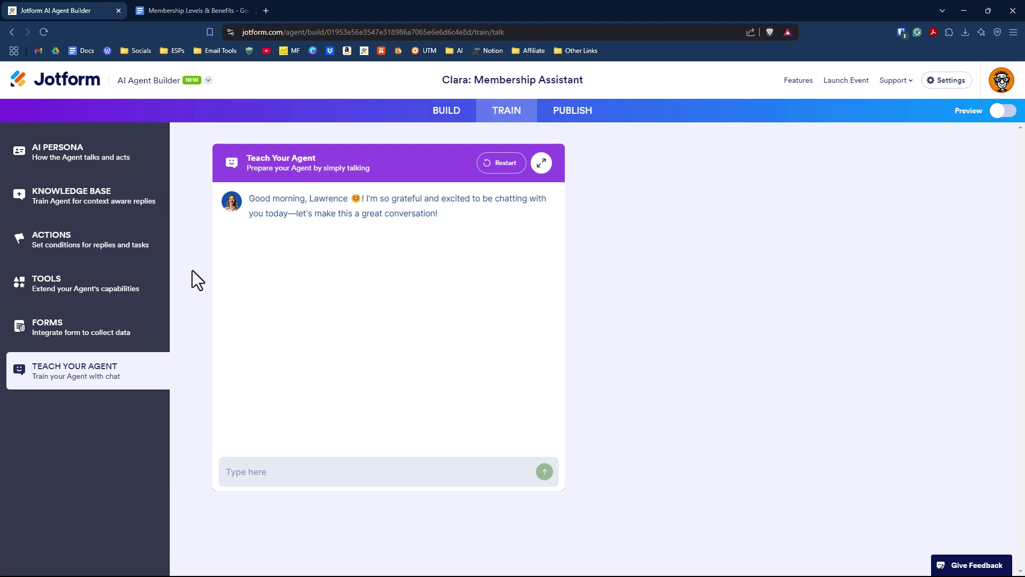
pyautogui.write('Howdy! What information do you think would be helpful for cus')
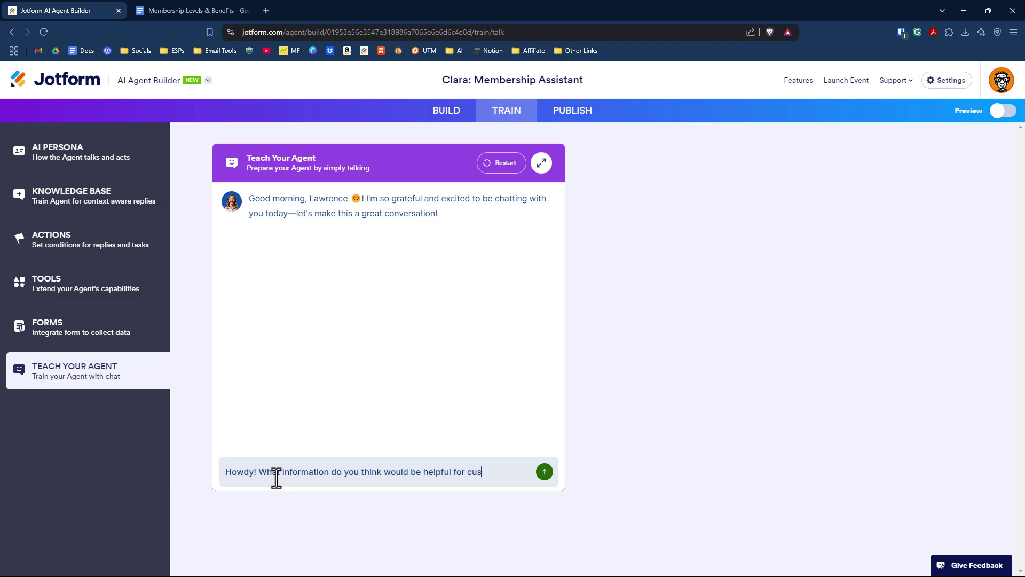
pyautogui.write('tomers to complete th')
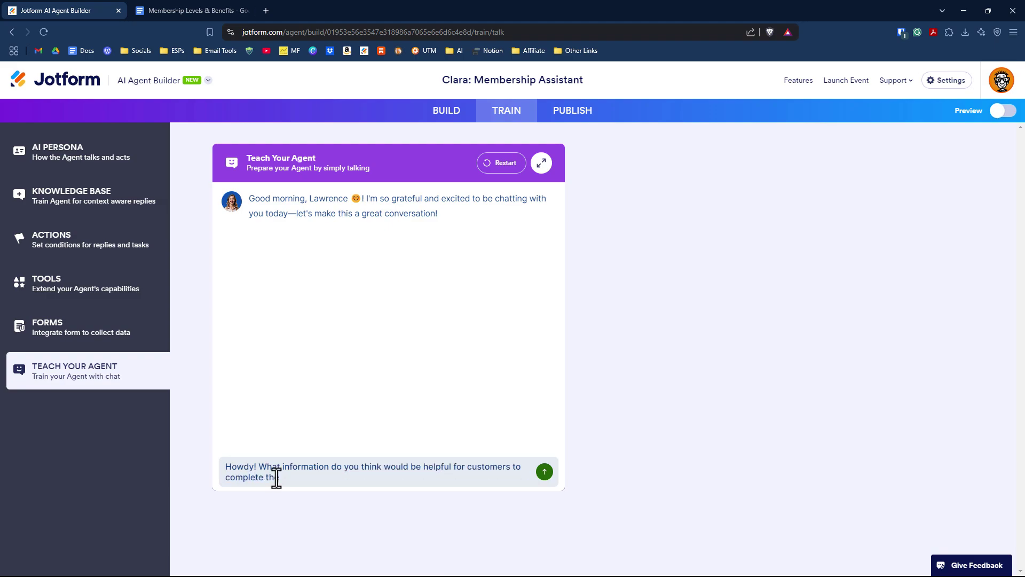
pyautogui.write('e club membership appl')
pyautogui.press('Return')
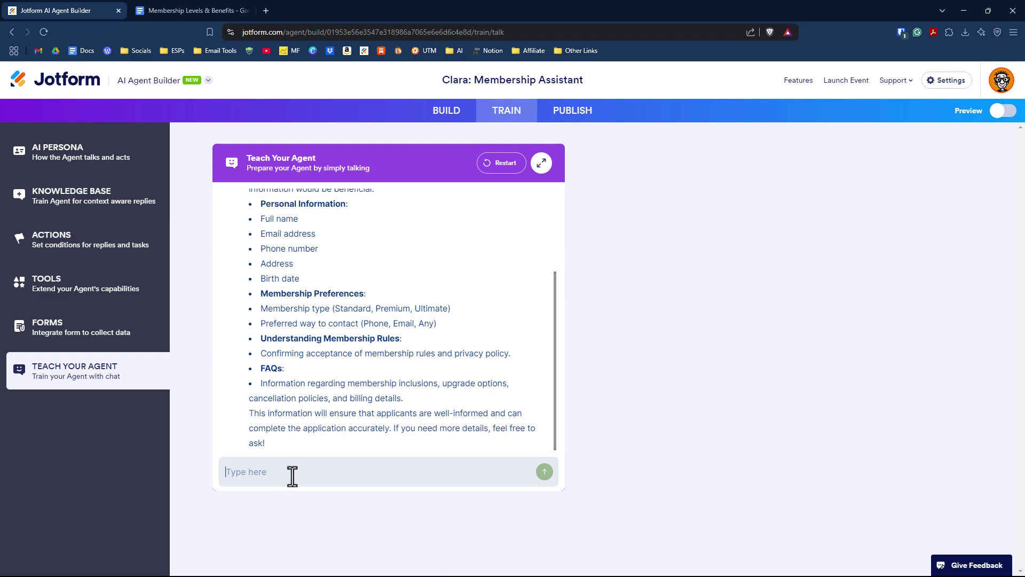
pyautogui.write('Well it would be useful for you to know that there is a 30 day mon')
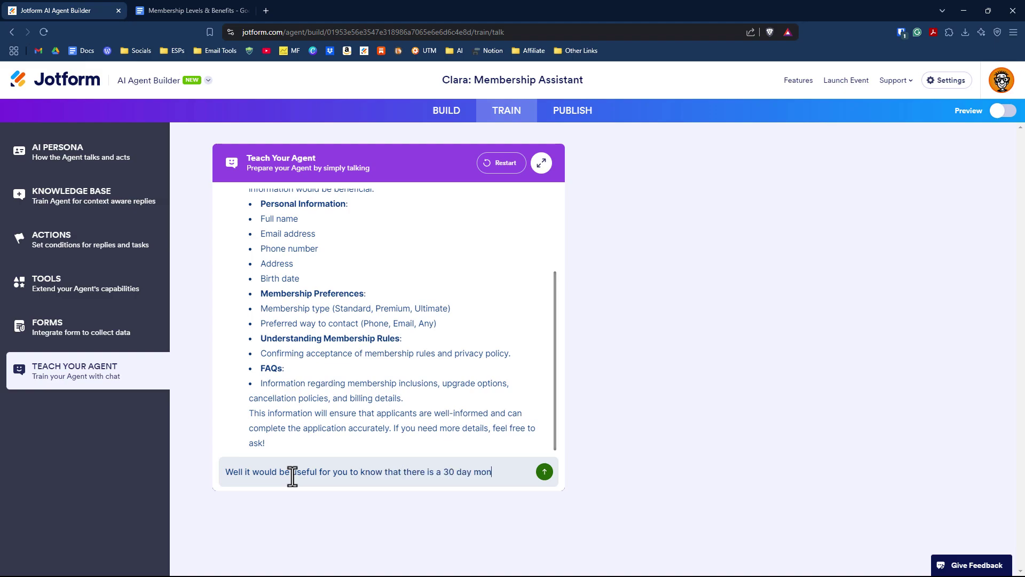
pyautogui.write('ey back guarantee.')
pyautogui.press('Return')
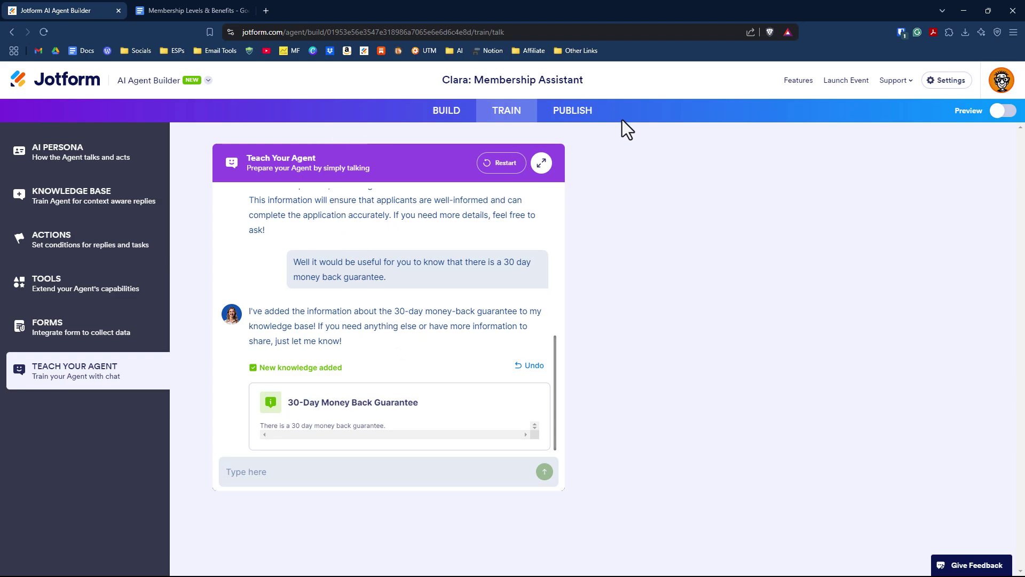
# Copy Clara's share link from the Publish page and load it in a new browser tab.
pyautogui.click(579, 116)
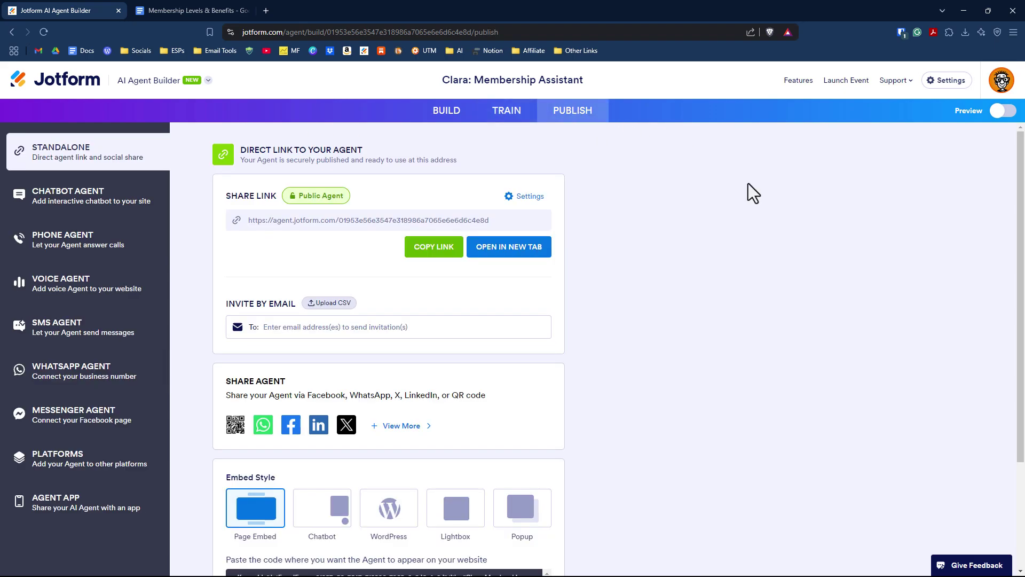
pyautogui.click(427, 250)
pyautogui.click(266, 10)
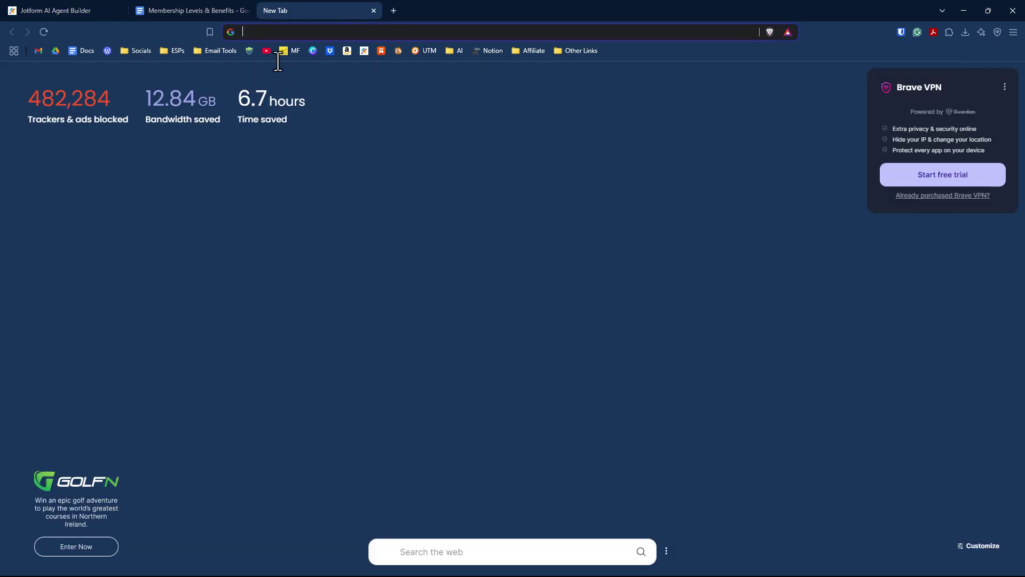
pyautogui.hotkey('ctrl', 'v')
pyautogui.press('Return')
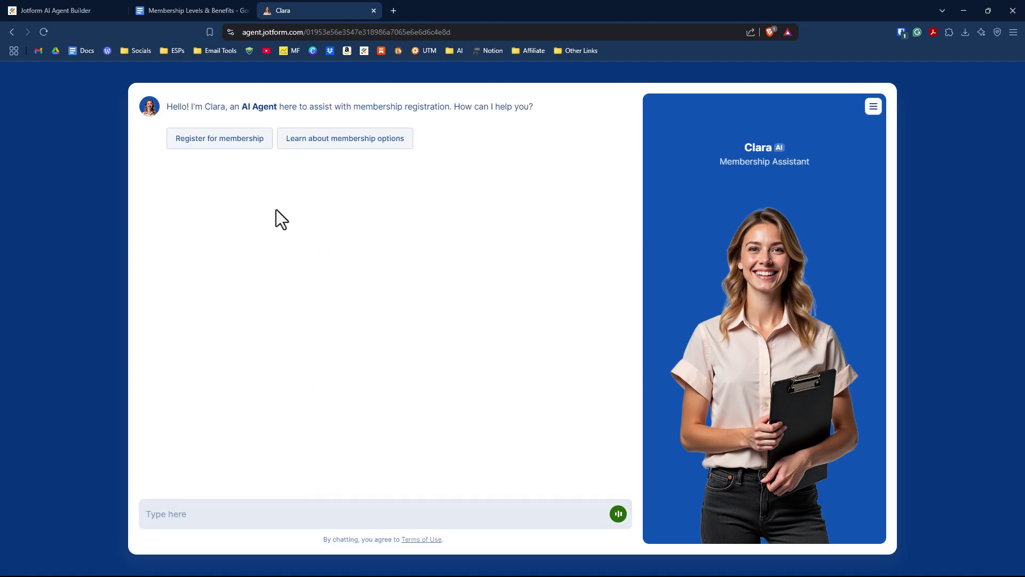
# Ask Clara about membership options, what the Standard membership includes, and whether upgrading is possible.
pyautogui.click(361, 150)
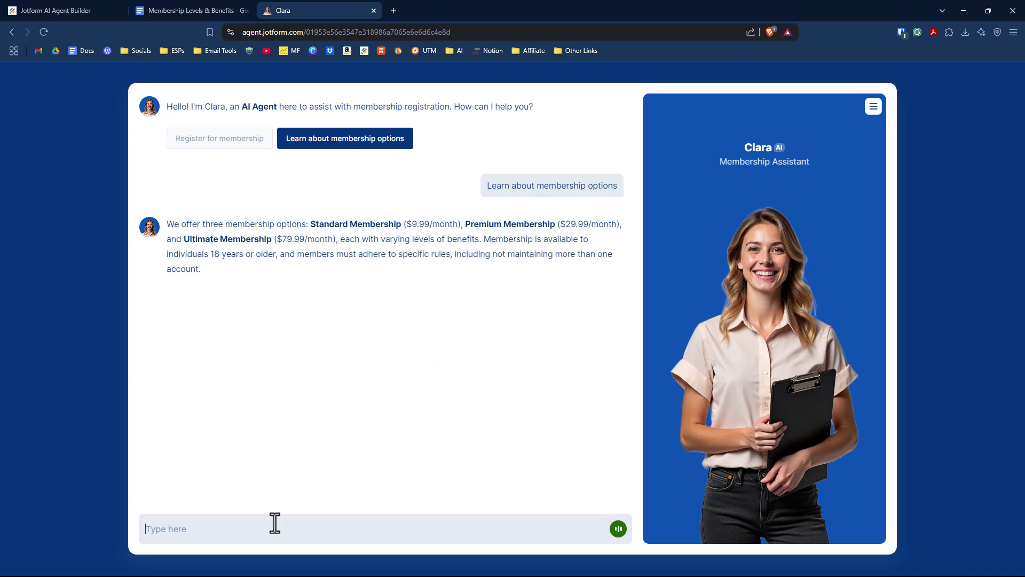
pyautogui.write('What do I')
pyautogui.write('get with the sta')
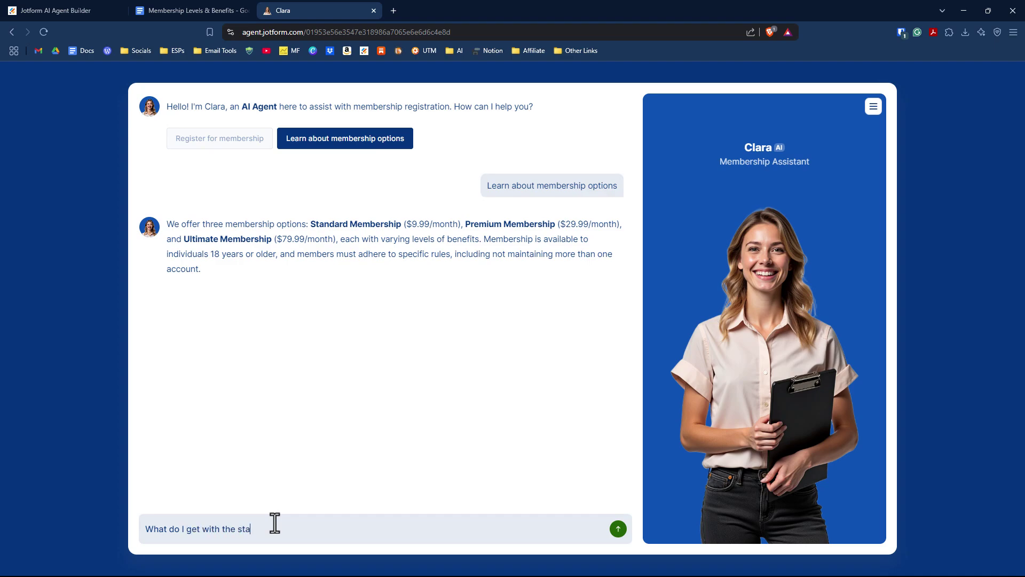
pyautogui.write('ndard membership?')
pyautogui.press('Return')
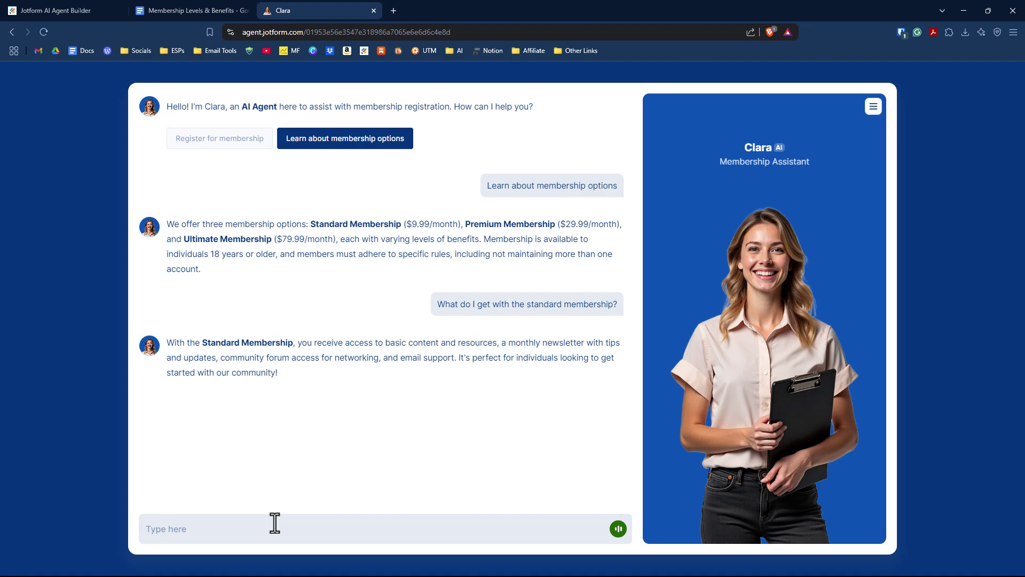
pyautogui.write('Can I upgrade my membership?')
pyautogui.press('Return')
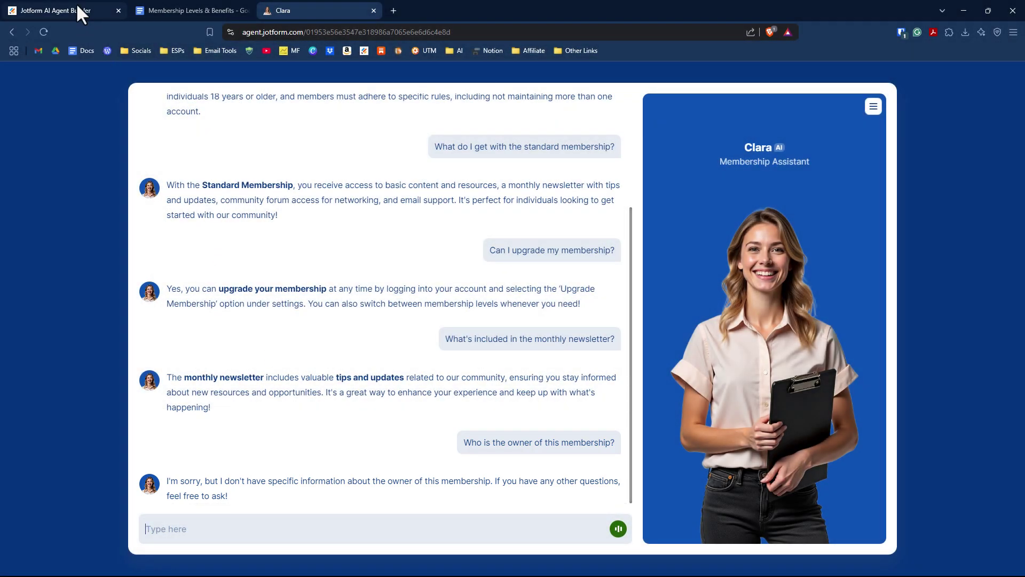
# In Train, answer the owner question with 'Strategic Marketing Solutions' plus the owner's name, and save it.
pyautogui.click(81, 14)
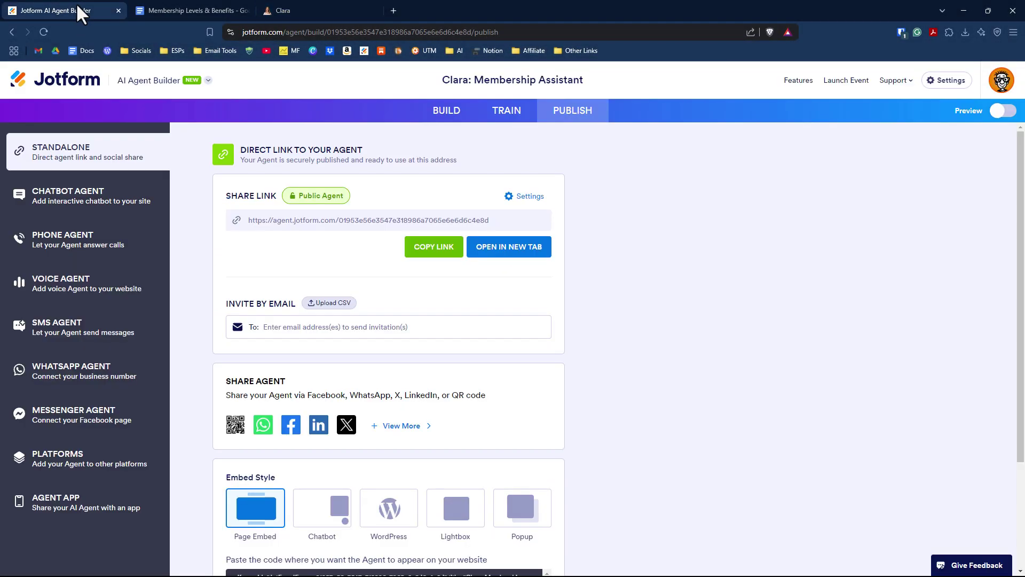
pyautogui.click(512, 117)
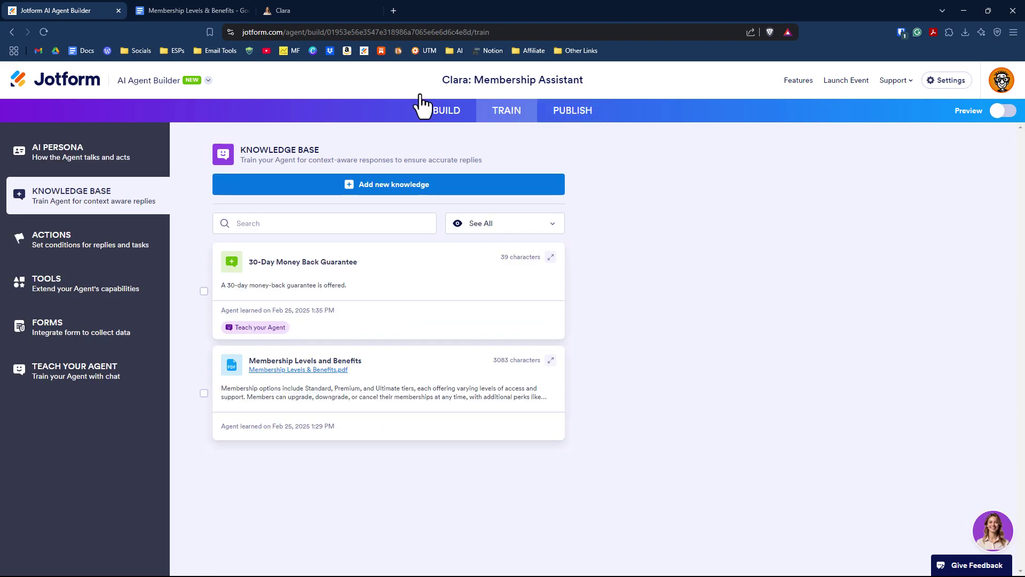
pyautogui.click(44, 31)
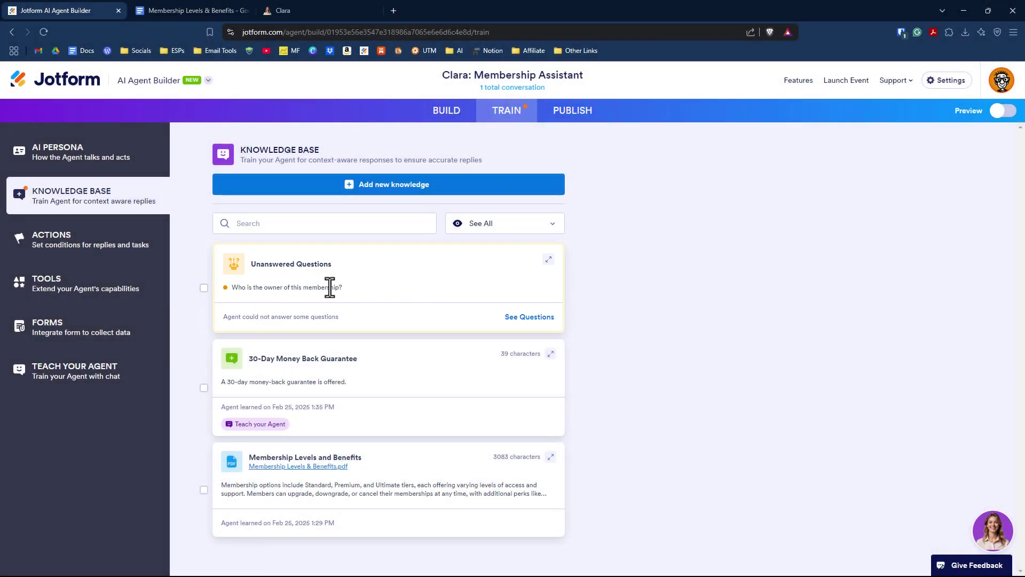
pyautogui.click(543, 329)
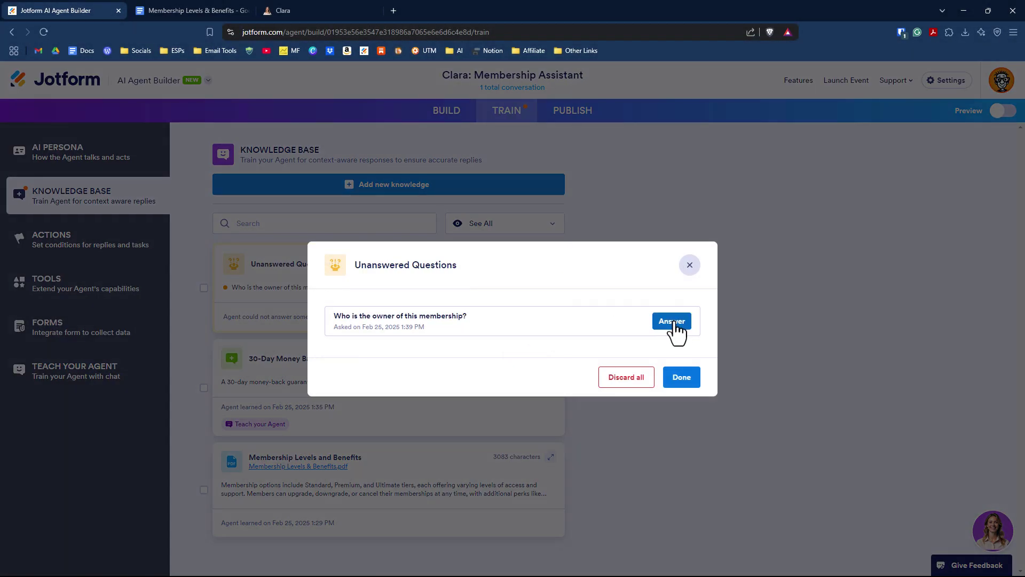
pyautogui.click(672, 327)
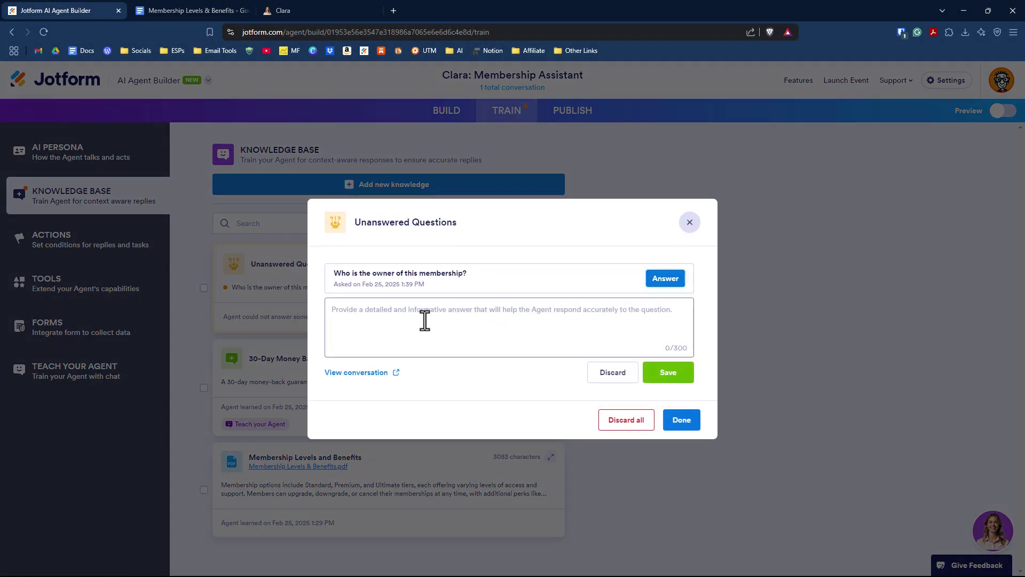
pyautogui.write('The ')
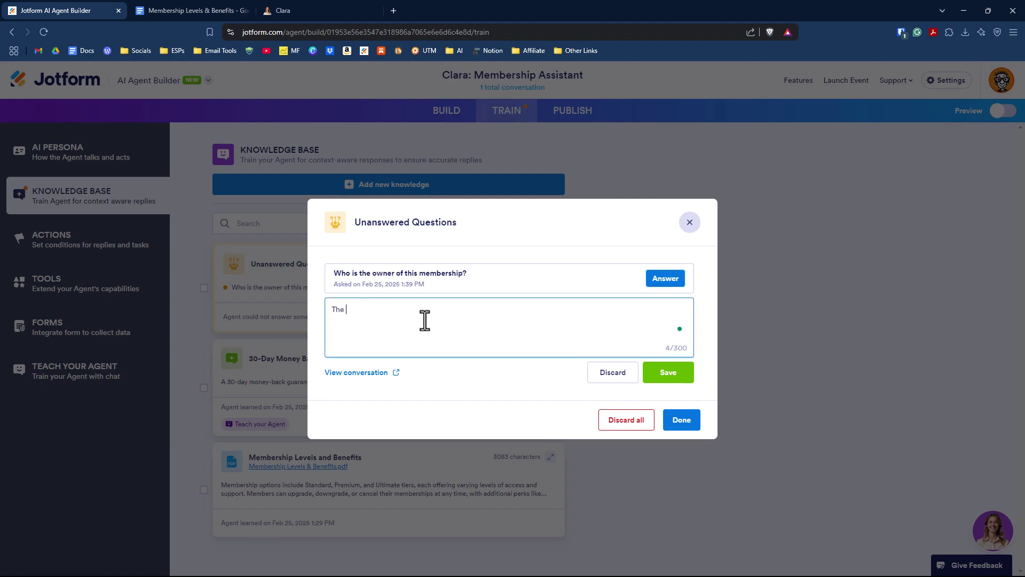
pyautogui.write('owner fo the membership is Strategic Marketing Soluti')
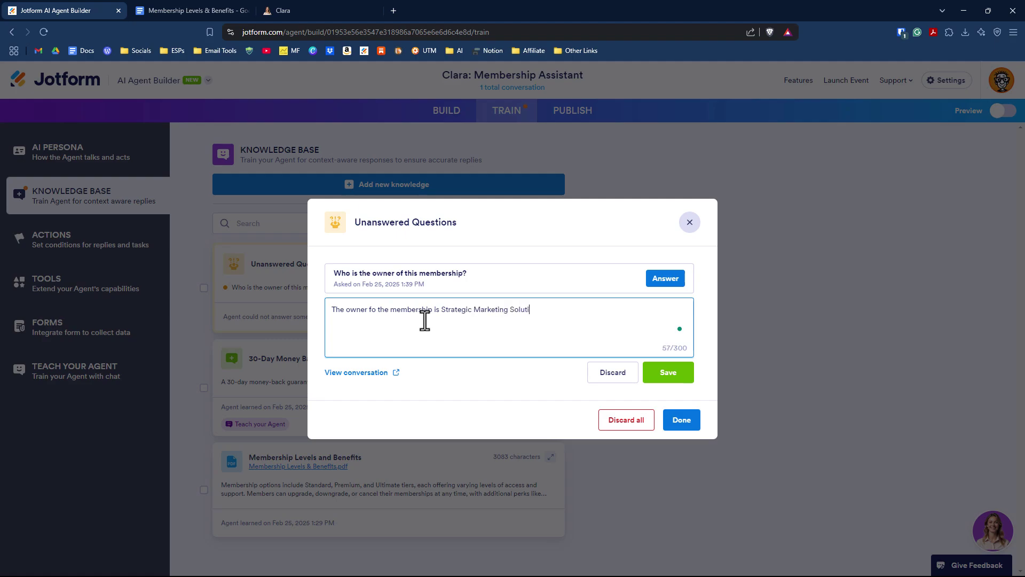
pyautogui.click(681, 374)
pyautogui.click(327, 8)
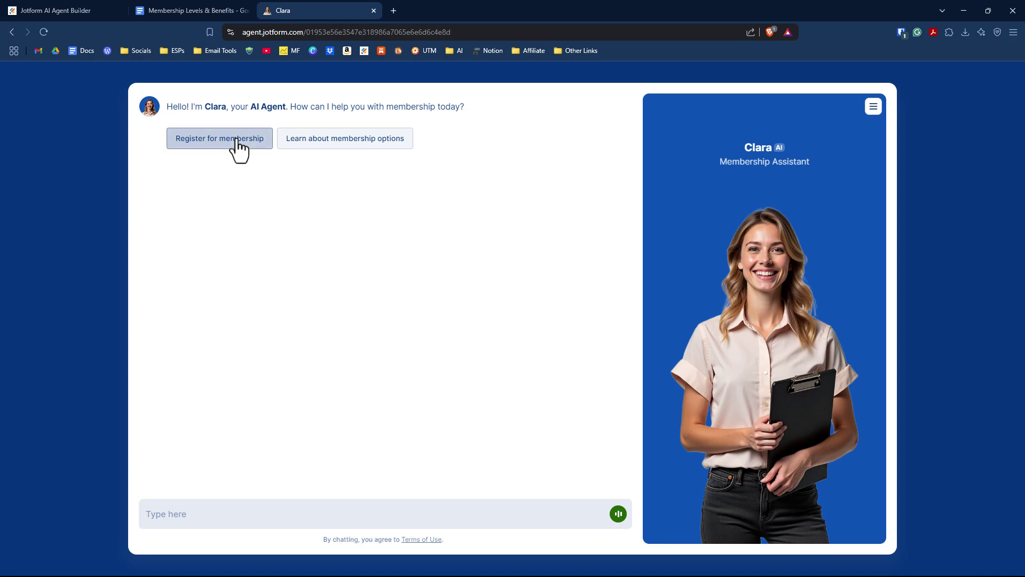
# Start the membership registration in chat and give the member's full name.
pyautogui.click(236, 142)
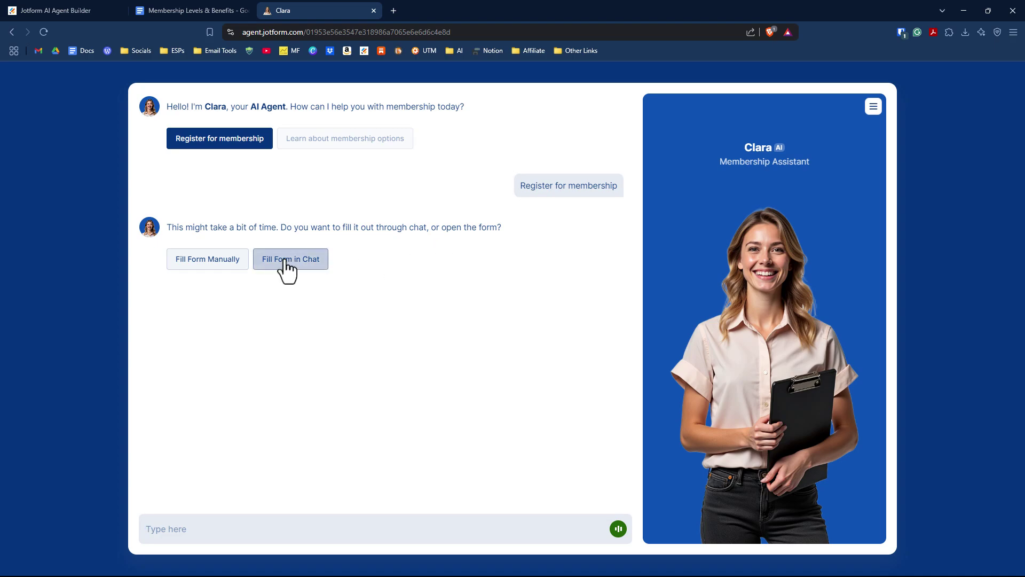
pyautogui.click(320, 270)
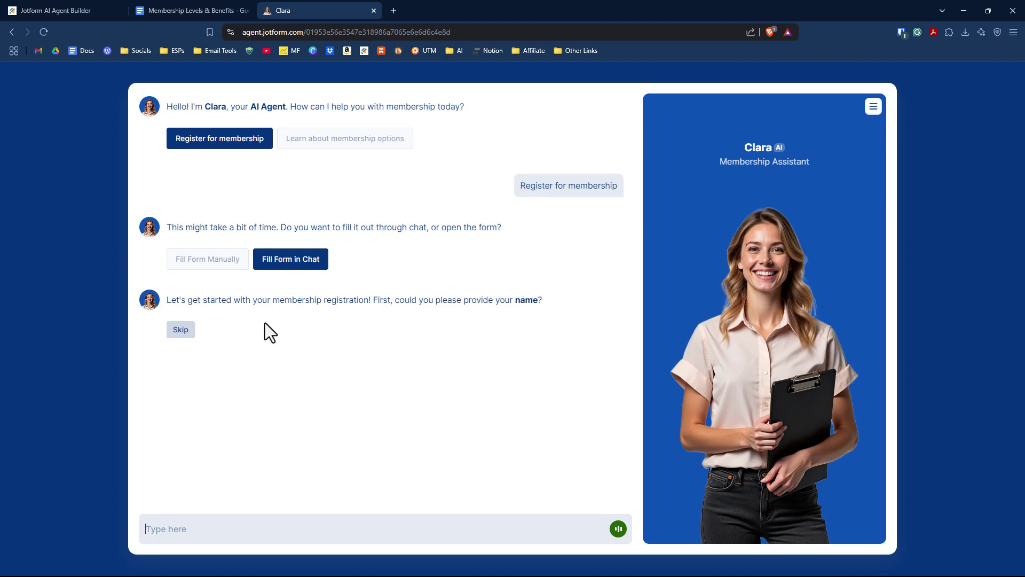
pyautogui.click(180, 528)
pyautogui.press('Return')
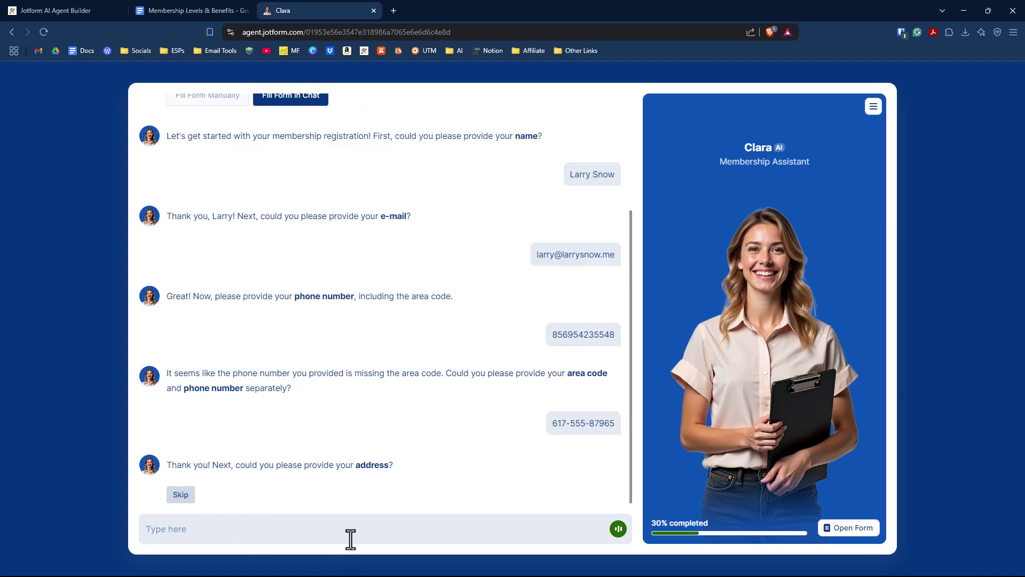
# Skip the birth date, choose 'A Friend or colleague' as referral source, and pick Standard membership.
pyautogui.click(359, 532)
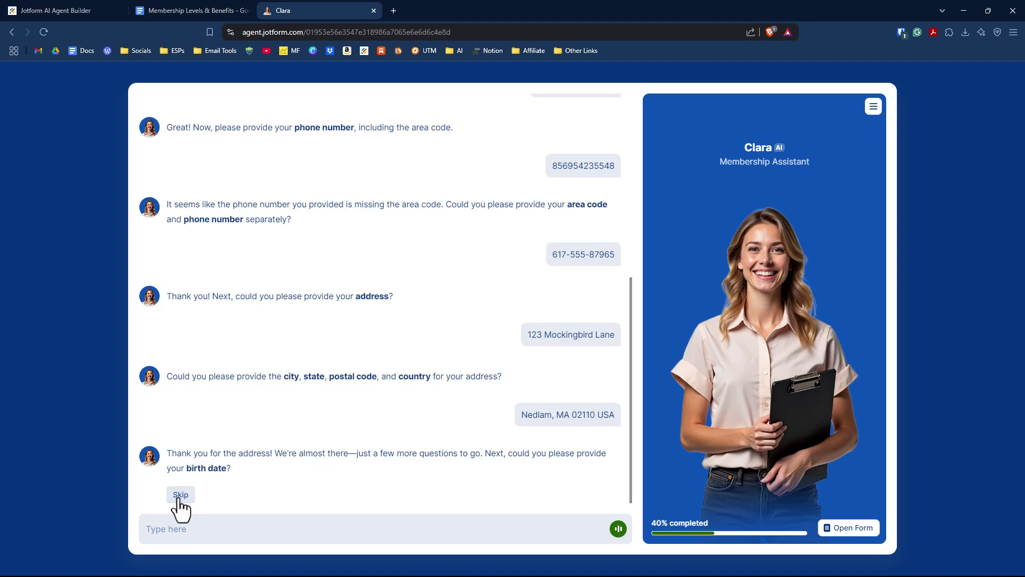
pyautogui.click(181, 495)
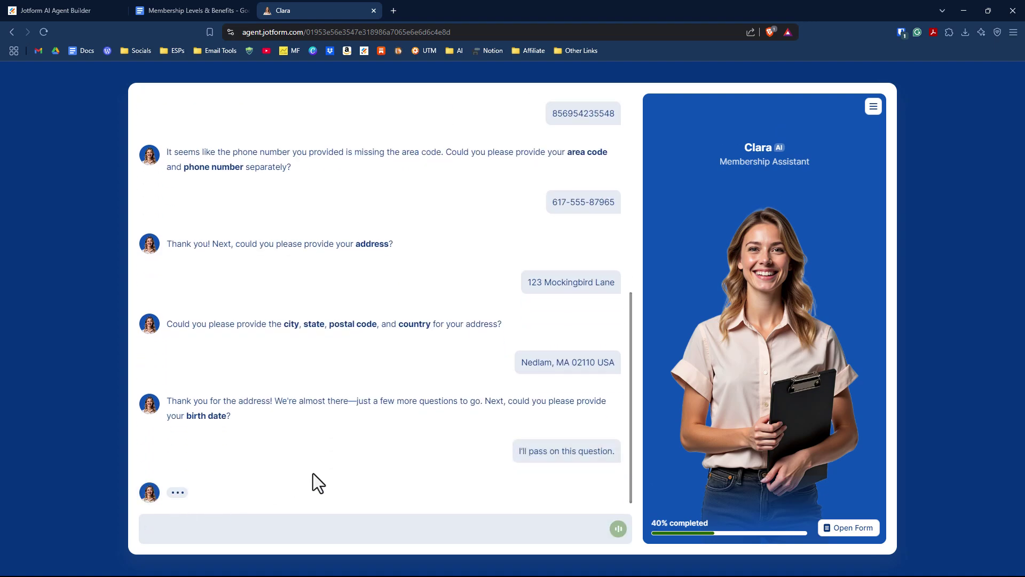
pyautogui.click(176, 465)
pyautogui.click(604, 493)
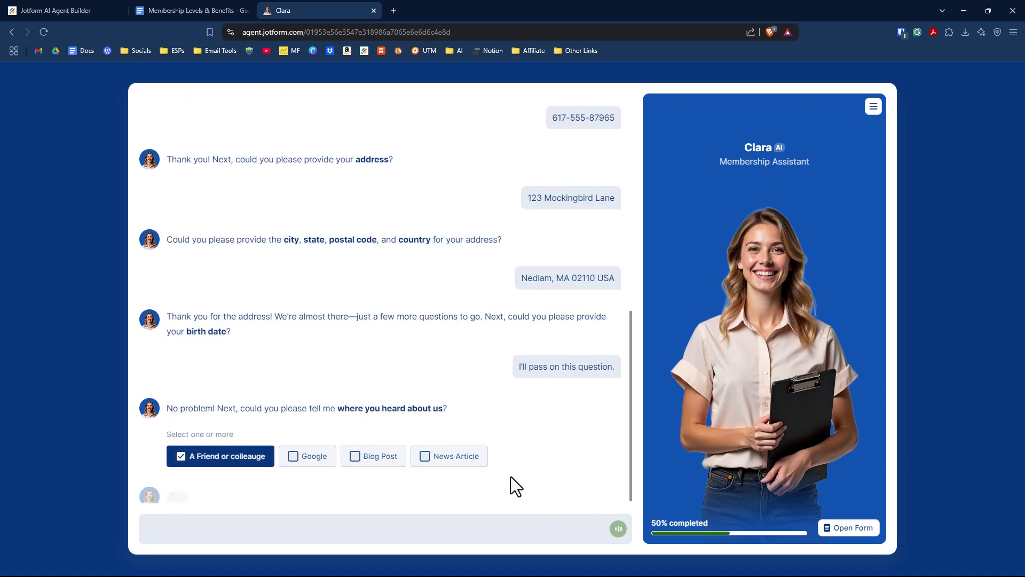
pyautogui.click(214, 460)
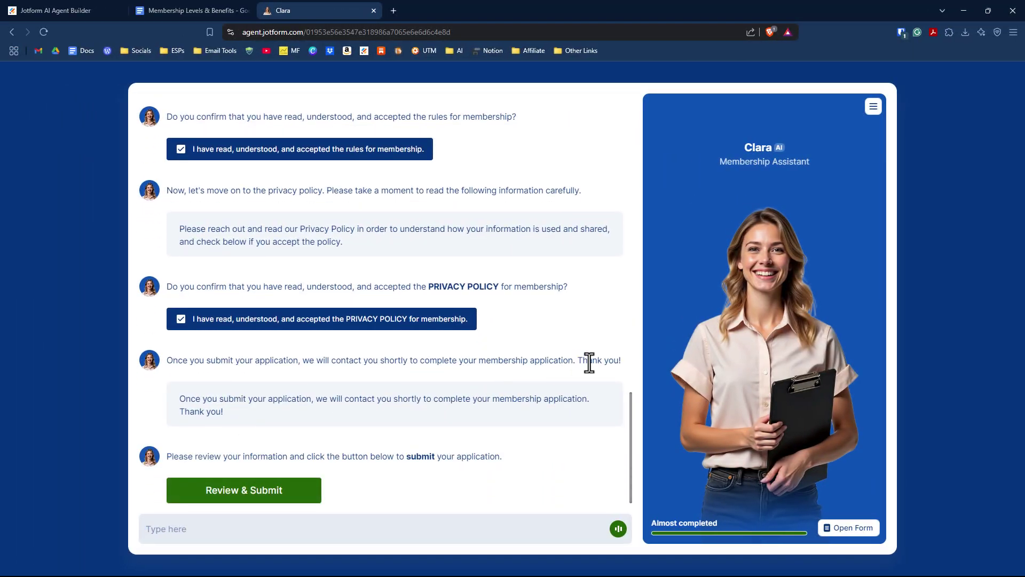
# Review the pre-filled Club Membership Registration form and submit it.
pyautogui.click(267, 495)
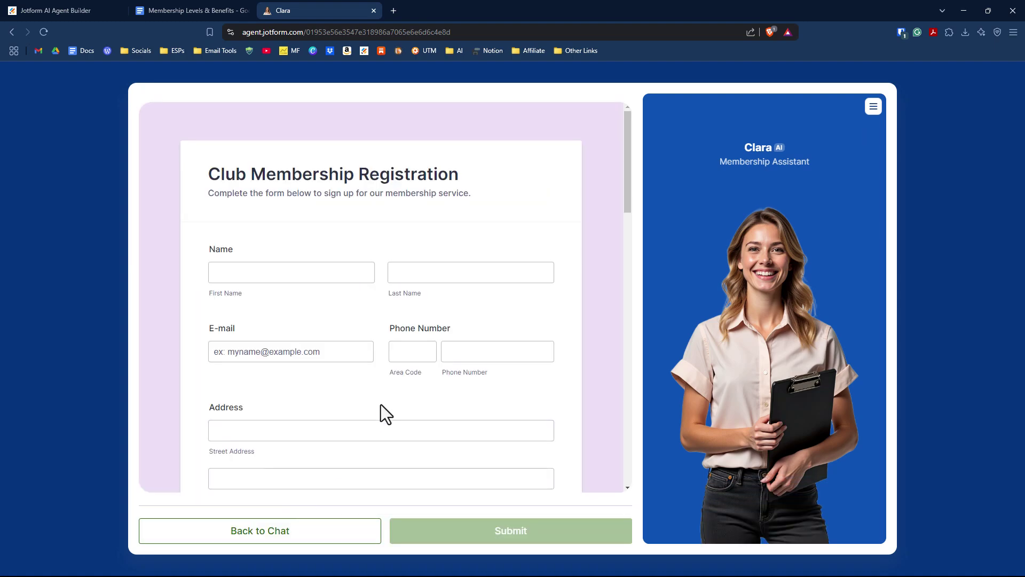
pyautogui.scroll(-5, 358, 318)
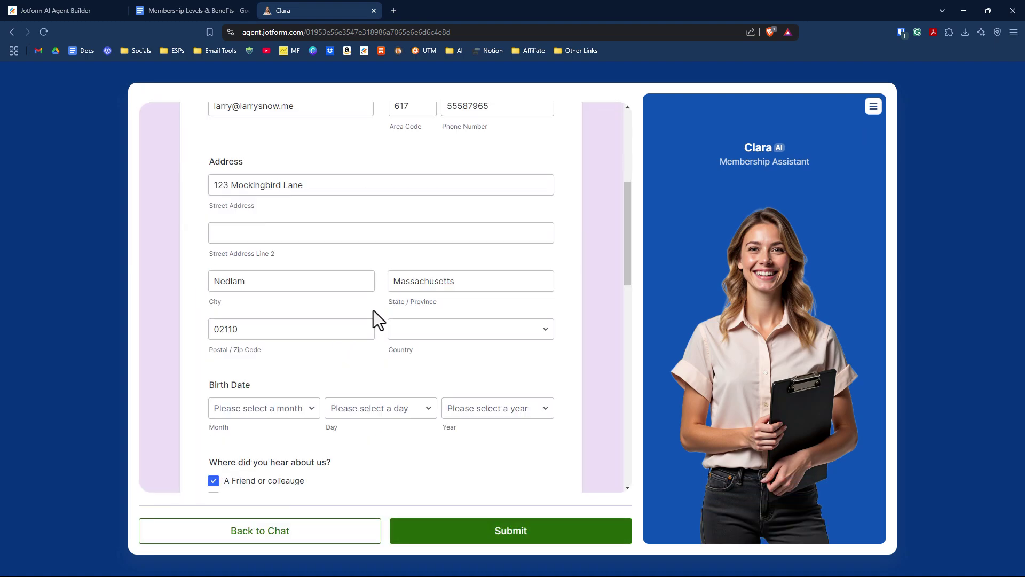
pyautogui.scroll(-2, 349, 311)
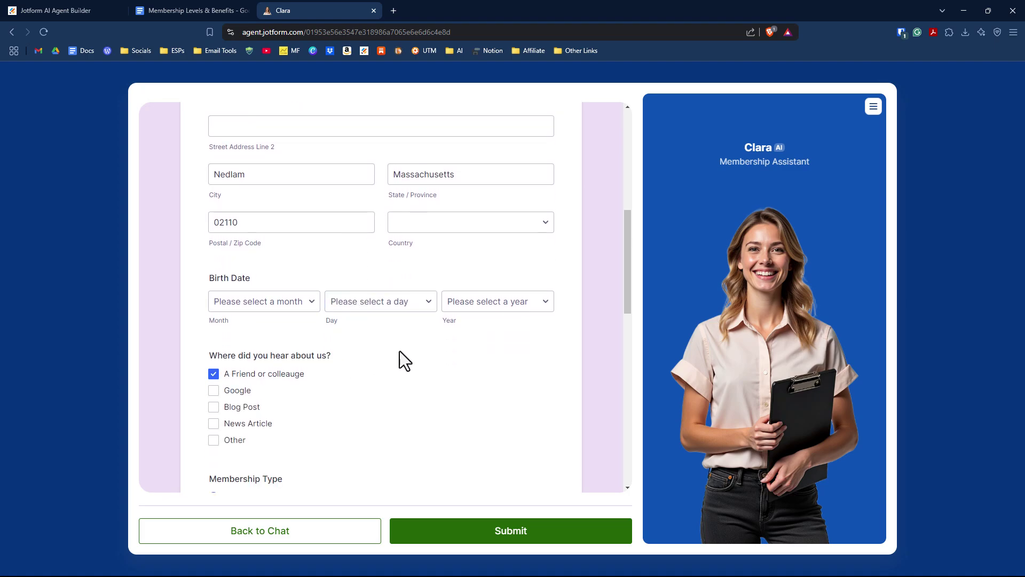
pyautogui.scroll(-10, 402, 351)
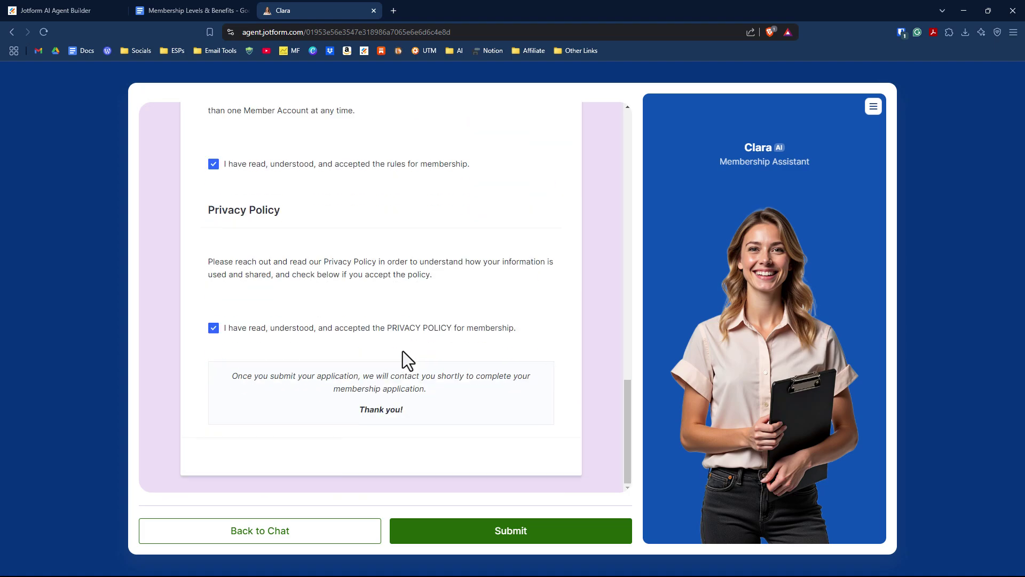
pyautogui.click(521, 538)
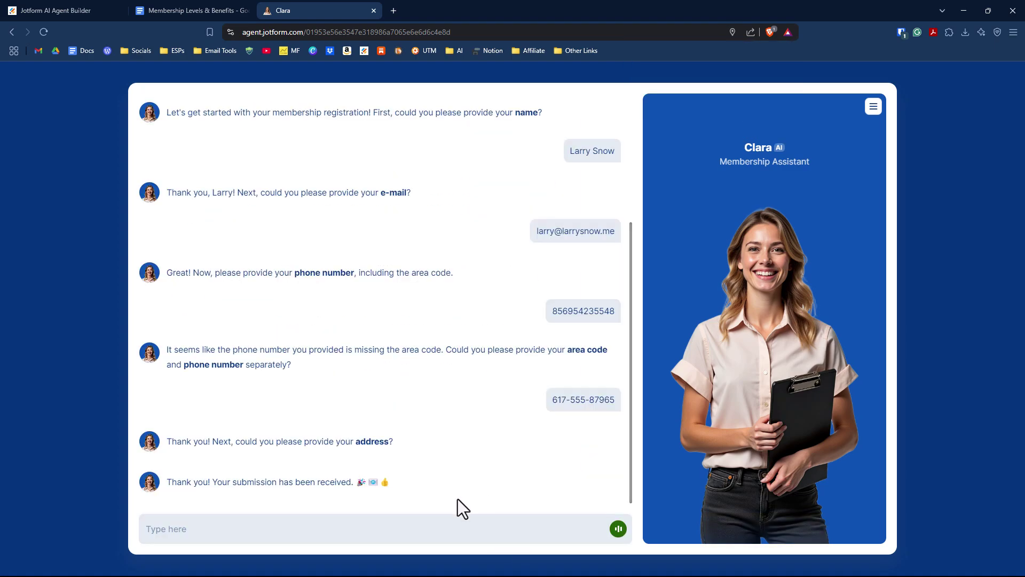